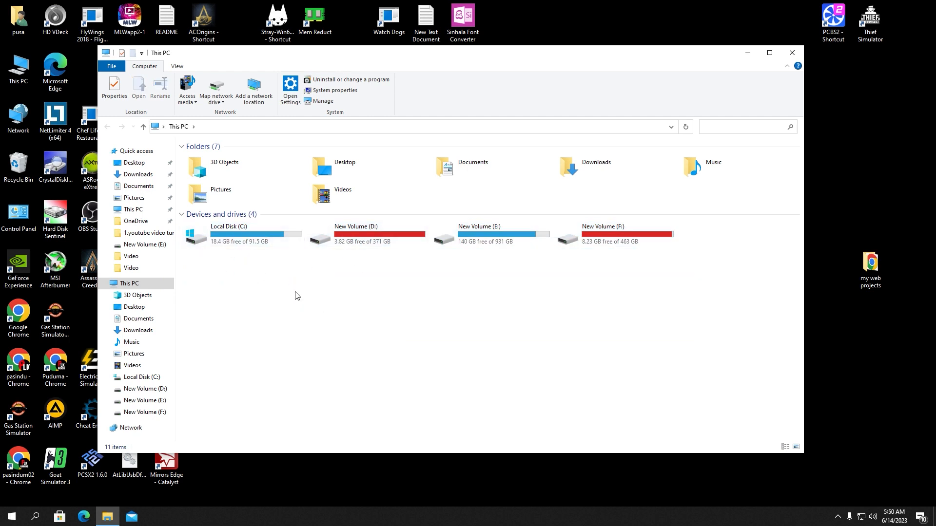
# Browse the contents of drives E: and F: from This PC.
pyautogui.click(259, 242)
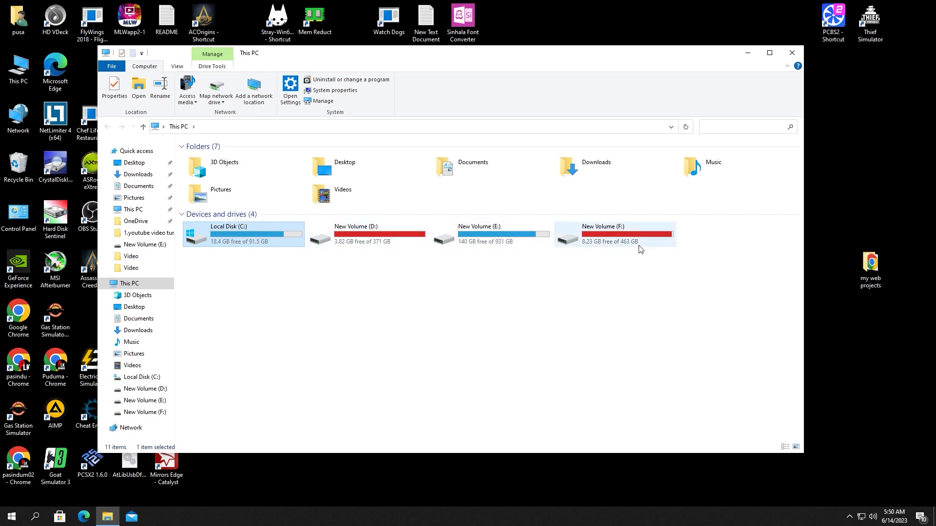
pyautogui.doubleClick(490, 235)
pyautogui.scroll(-3, 370, 270)
pyautogui.scroll(-2, 371, 271)
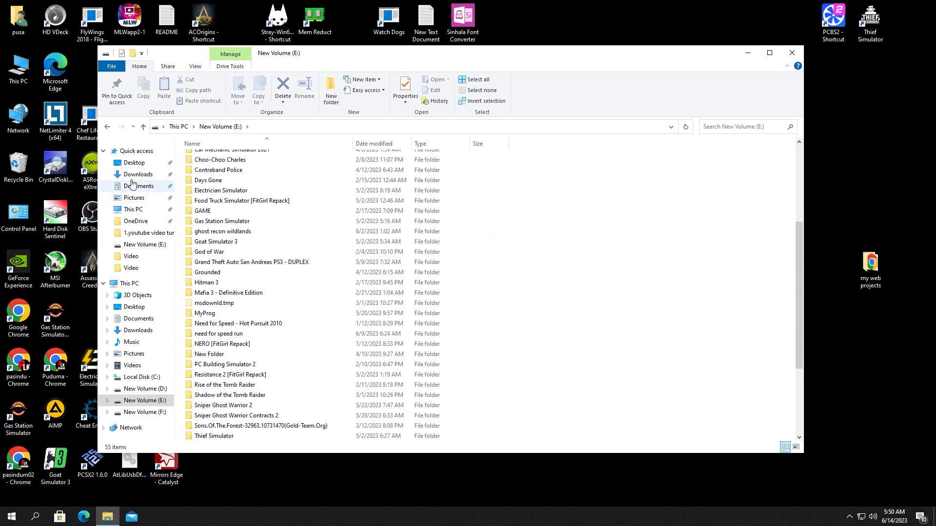
pyautogui.click(107, 127)
pyautogui.click(565, 243)
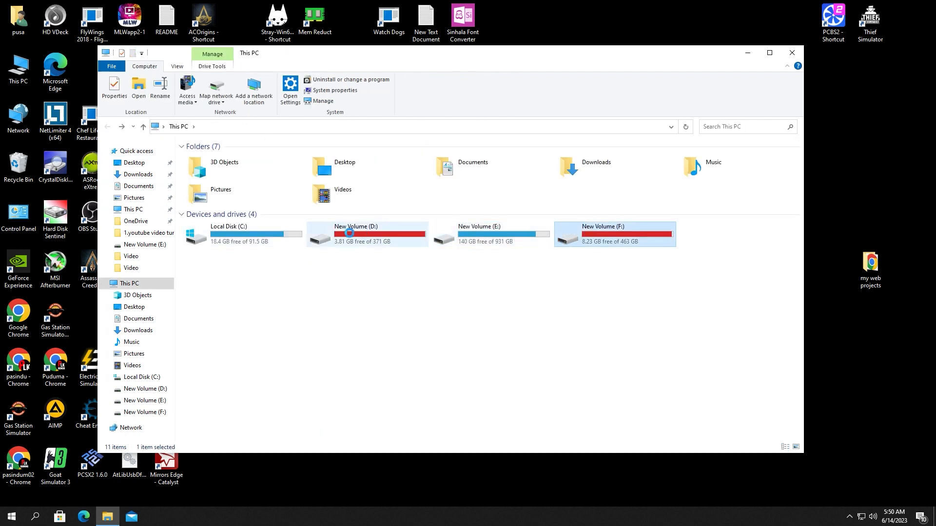
pyautogui.doubleClick(573, 242)
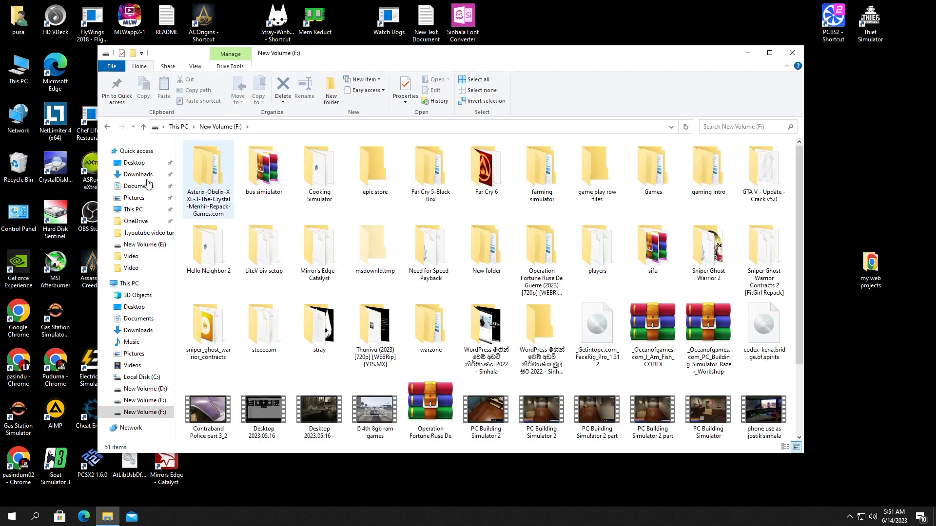
pyautogui.click(110, 126)
pyautogui.doubleClick(485, 239)
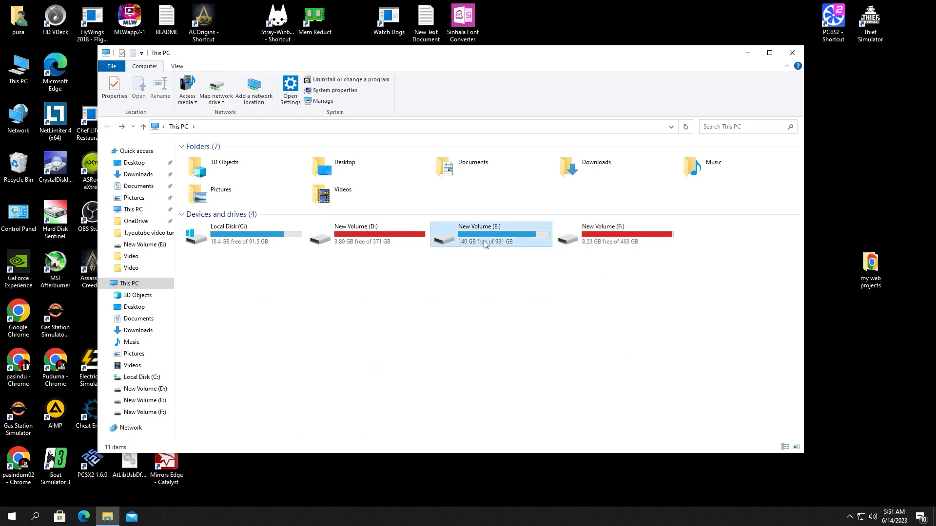
pyautogui.scroll(-8, 326, 281)
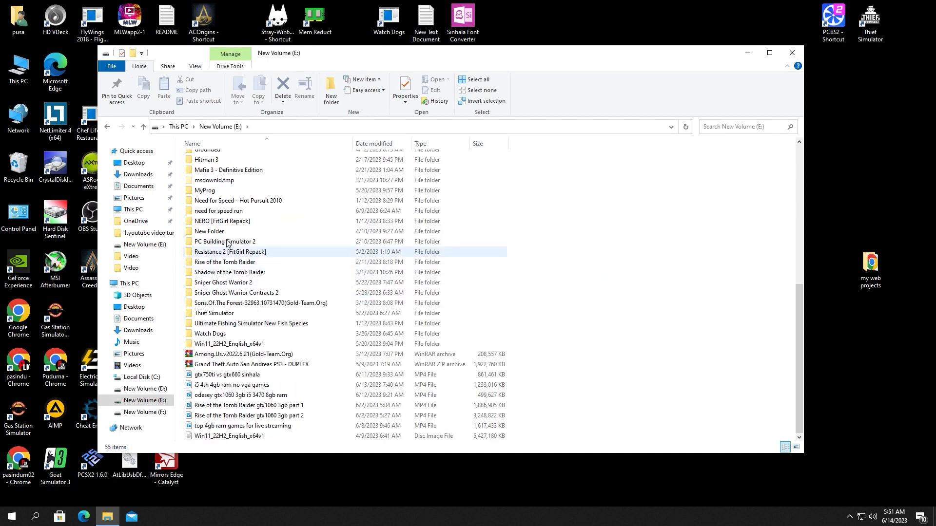
pyautogui.click(110, 126)
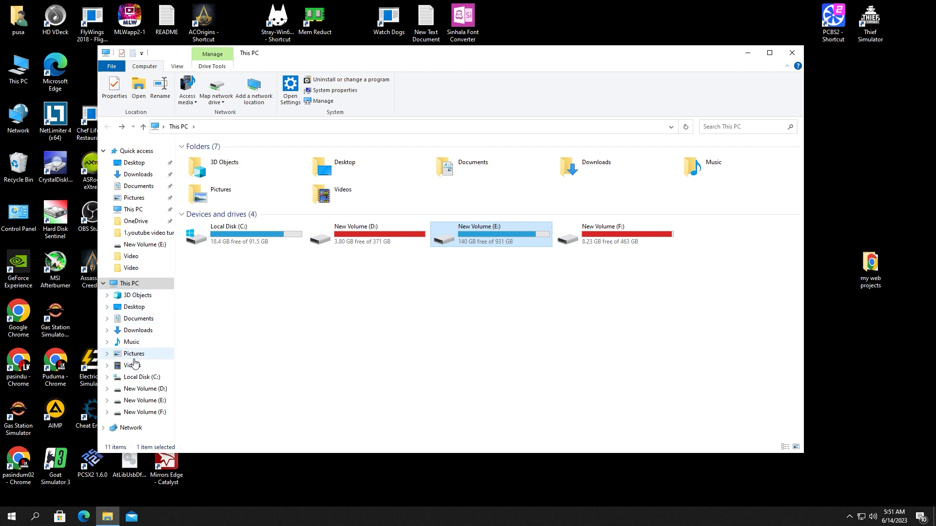
# Check drive C:'s properties and its Optimize Drives status, and close all the windows.
pyautogui.click(225, 253)
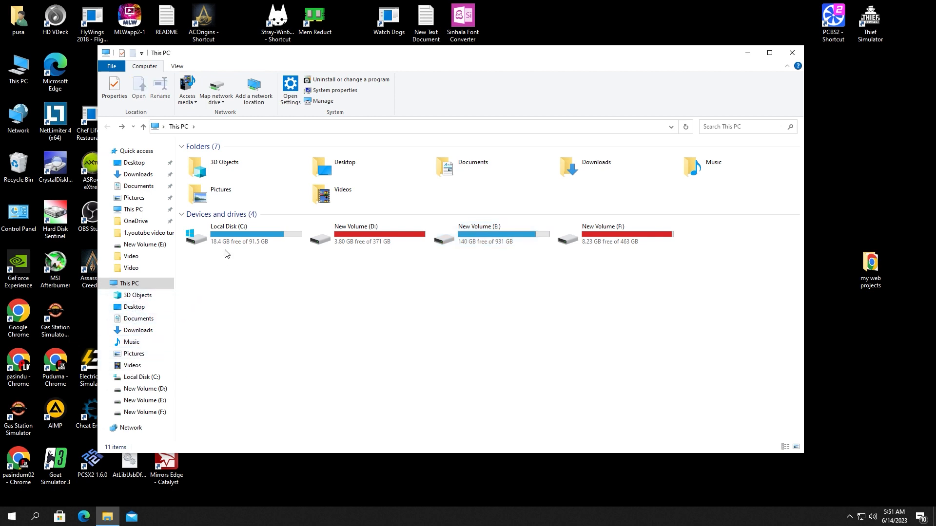
pyautogui.rightClick(227, 245)
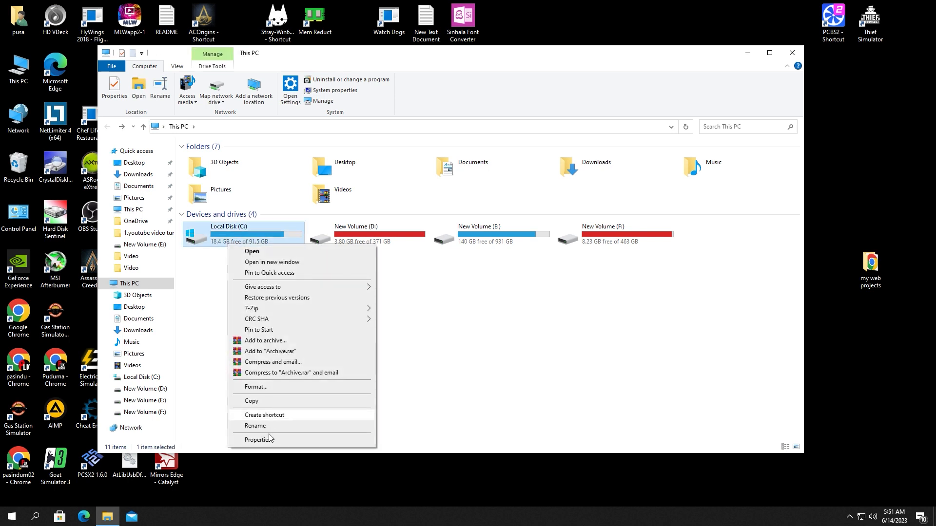
pyautogui.click(258, 441)
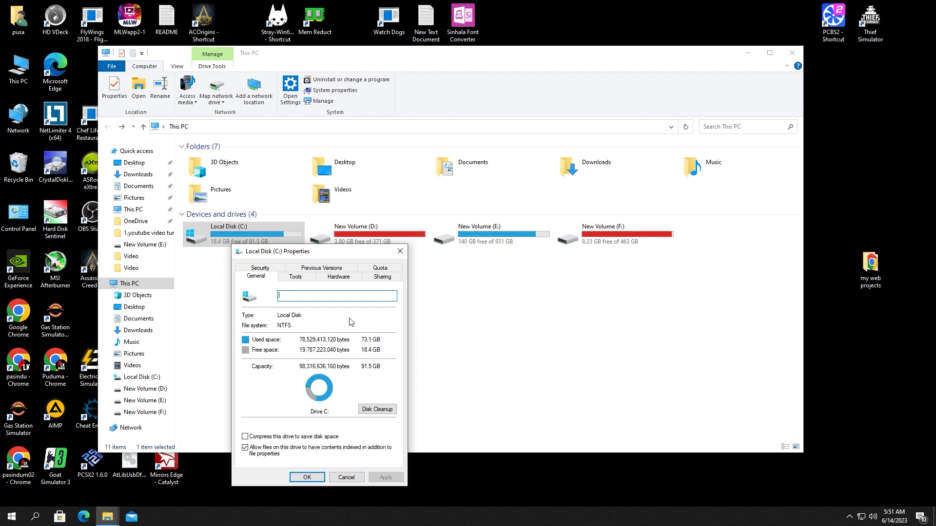
pyautogui.click(296, 278)
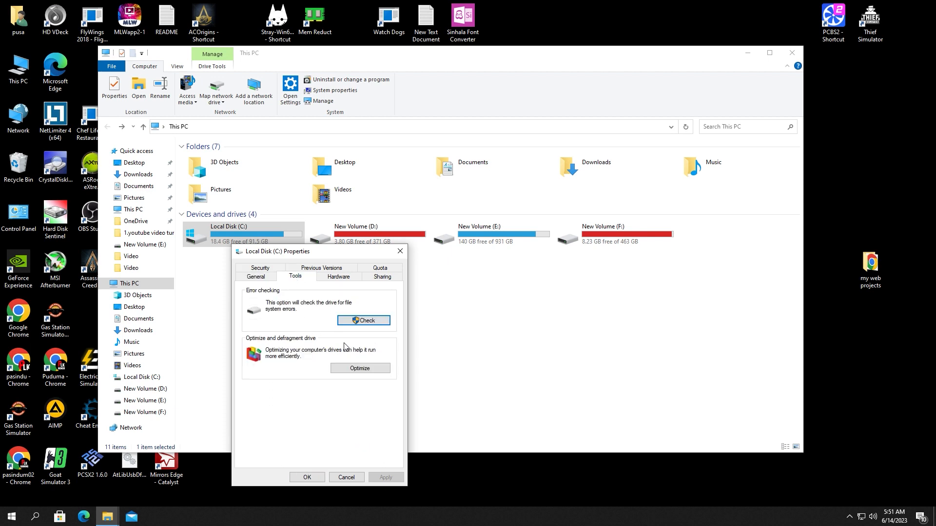
pyautogui.click(355, 371)
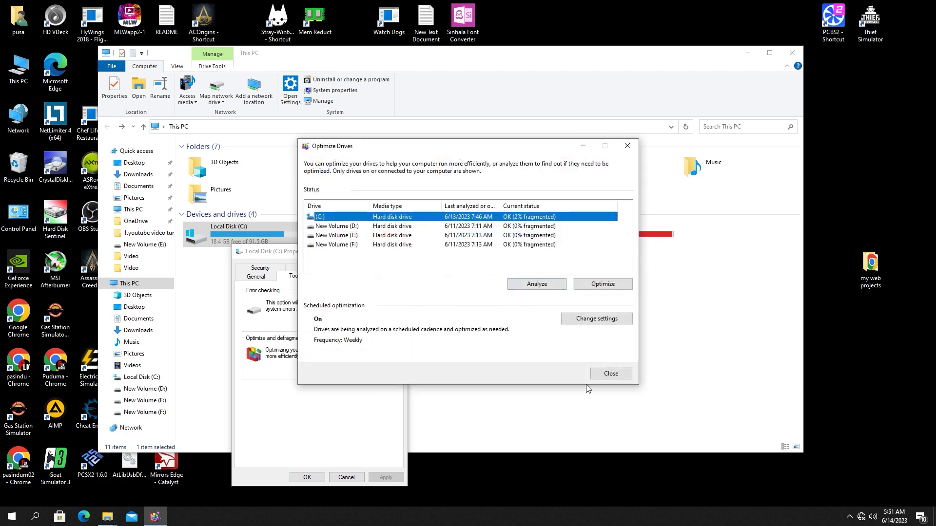
pyautogui.click(611, 374)
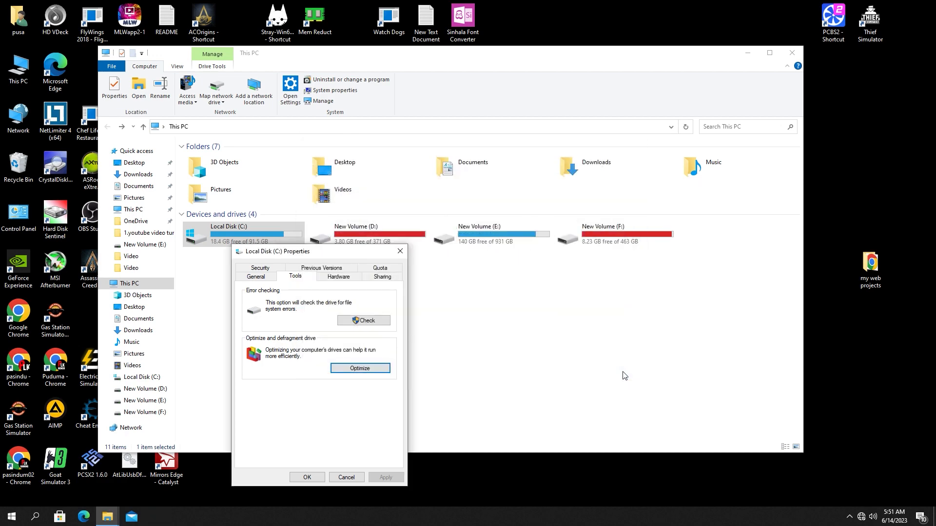
pyautogui.click(399, 252)
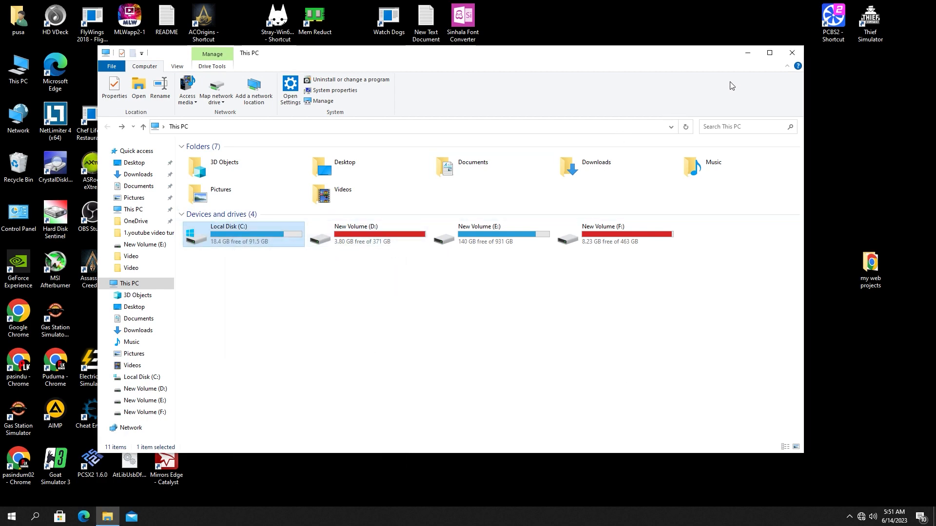
pyautogui.click(802, 50)
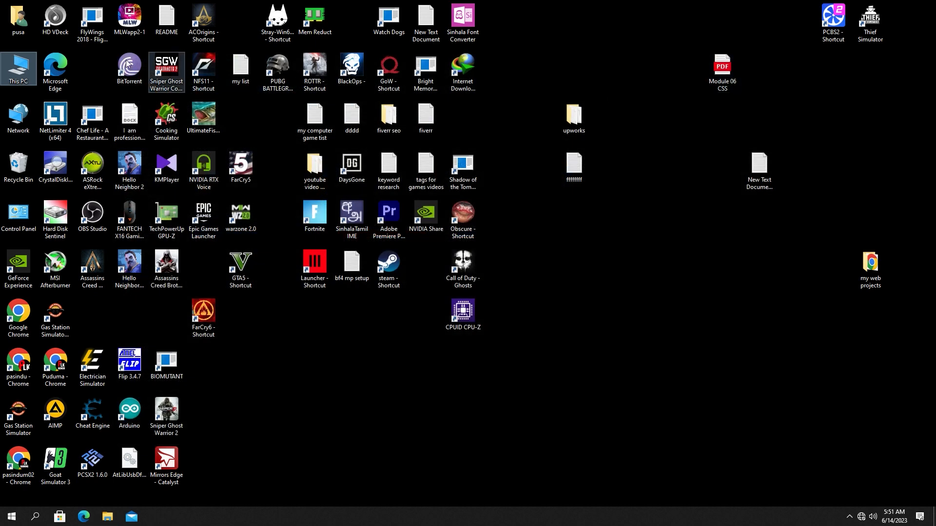
# Open the Performance Options from the PC's advanced system settings and move the dialog clear of System Properties.
pyautogui.rightClick(21, 74)
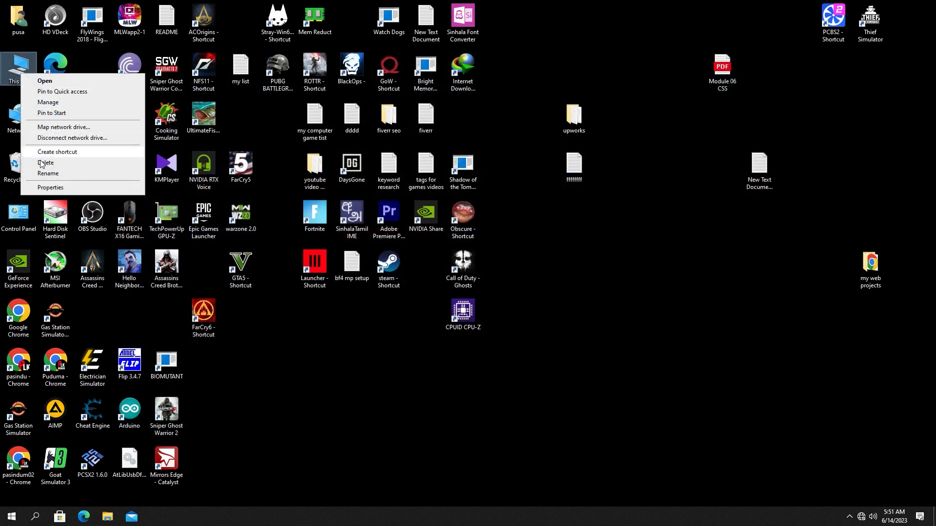
pyautogui.click(48, 187)
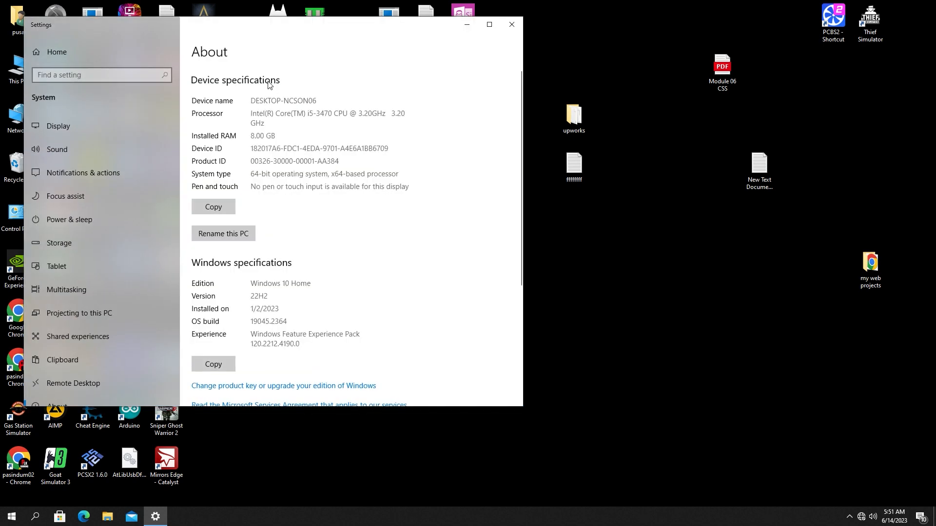
pyautogui.scroll(-3, 292, 306)
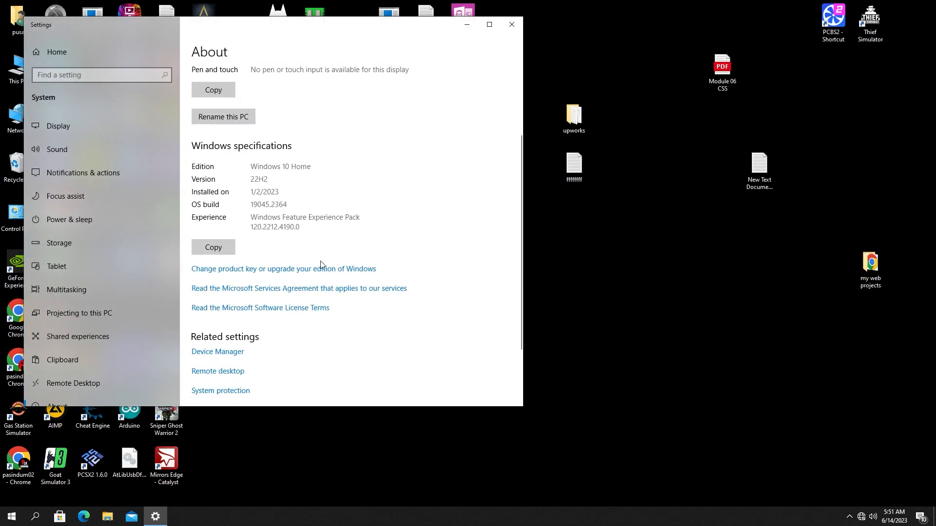
pyautogui.scroll(-2, 317, 265)
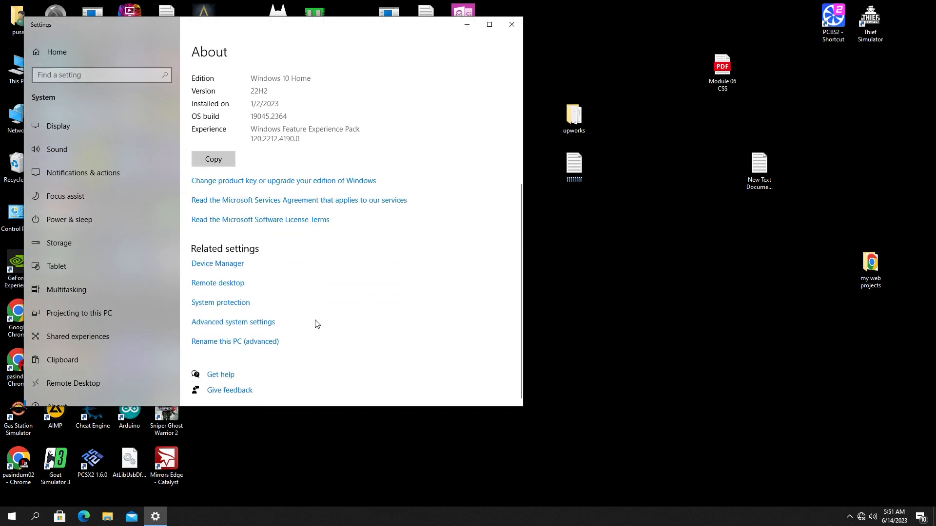
pyautogui.click(252, 322)
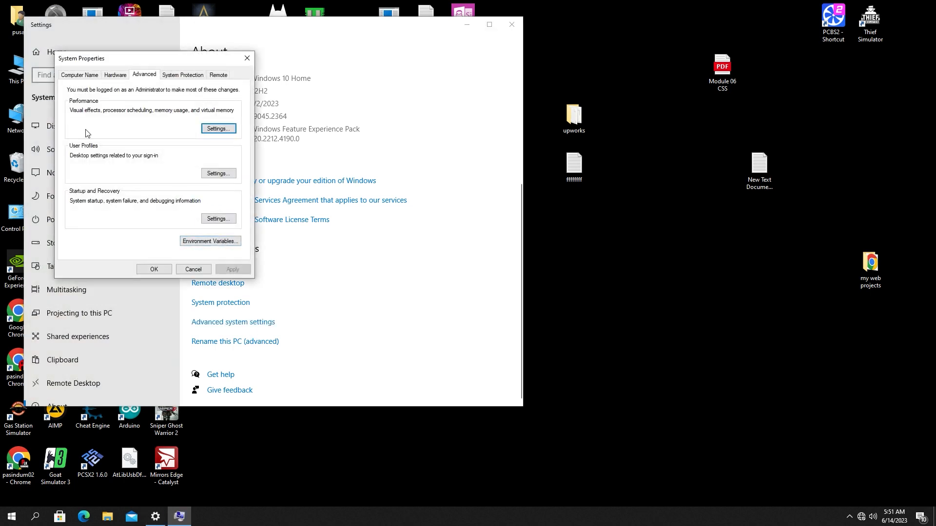
pyautogui.click(127, 76)
pyautogui.click(145, 77)
pyautogui.click(217, 128)
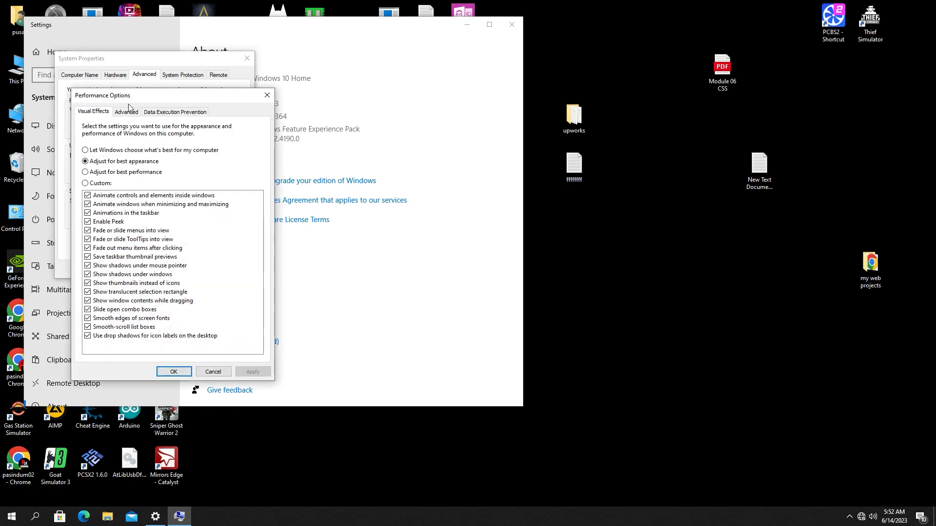
pyautogui.moveTo(172, 103); pyautogui.dragTo(496, 175)
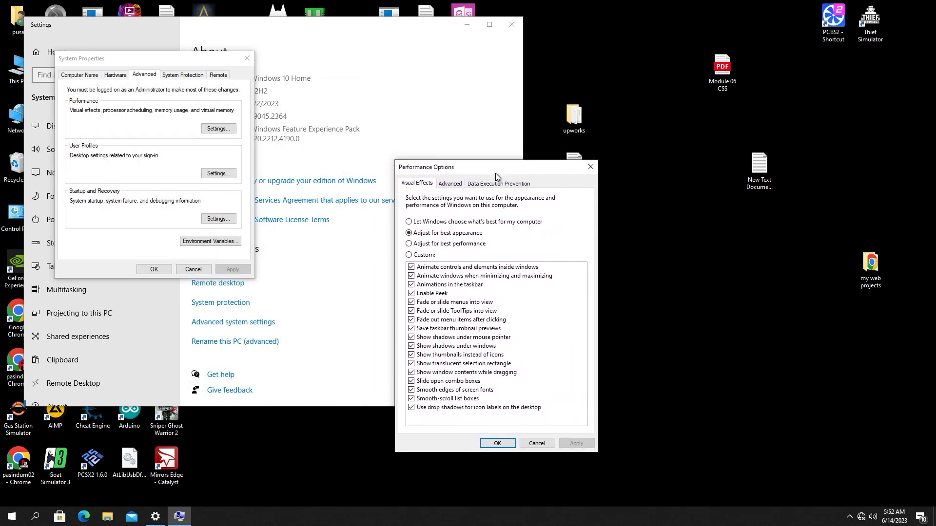
# Set the visual effects to Adjust for best performance and apply the change.
pyautogui.click(409, 233)
pyautogui.click(409, 244)
pyautogui.click(575, 443)
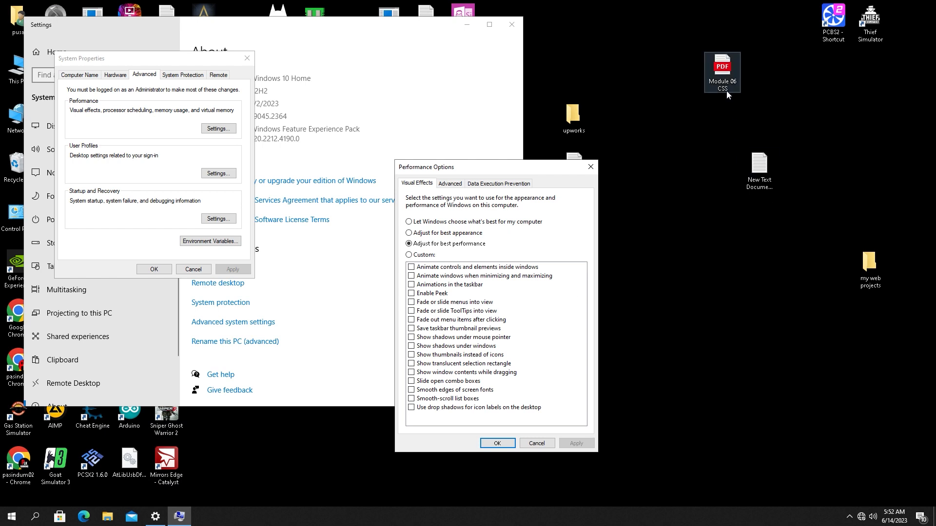
# Check how the desktop icons and the Start menu look and respond with the visual effects turned off.
pyautogui.click(722, 68)
pyautogui.click(762, 175)
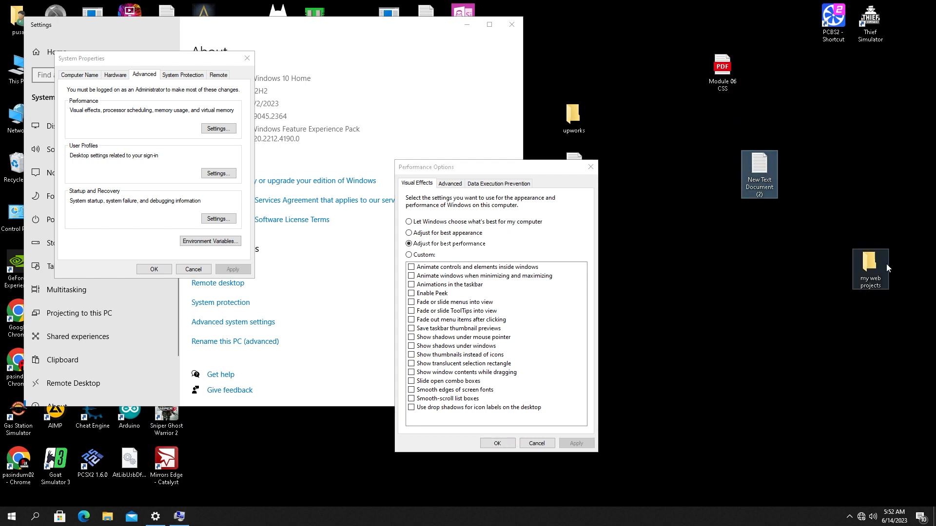
pyautogui.click(880, 276)
pyautogui.click(744, 322)
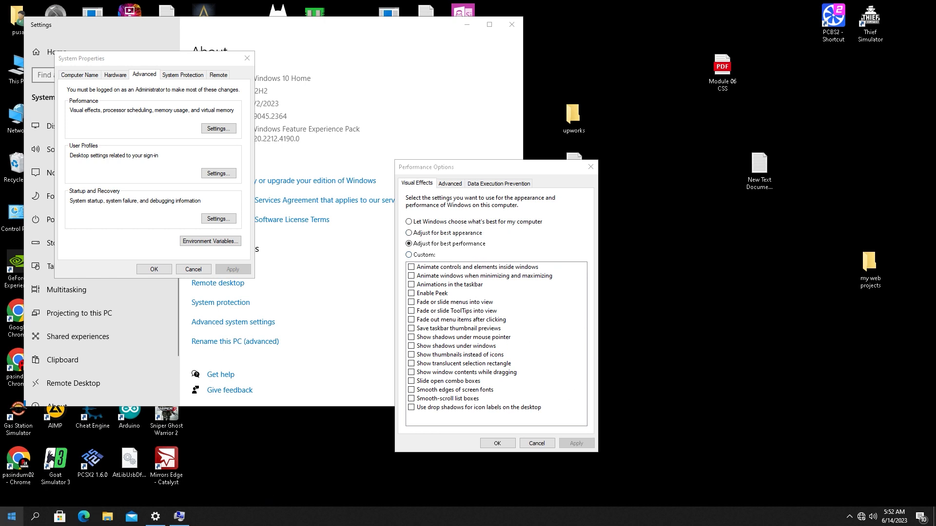
pyautogui.click(11, 516)
pyautogui.press('Escape')
pyautogui.click(12, 516)
pyautogui.click(12, 516)
pyautogui.click(12, 516)
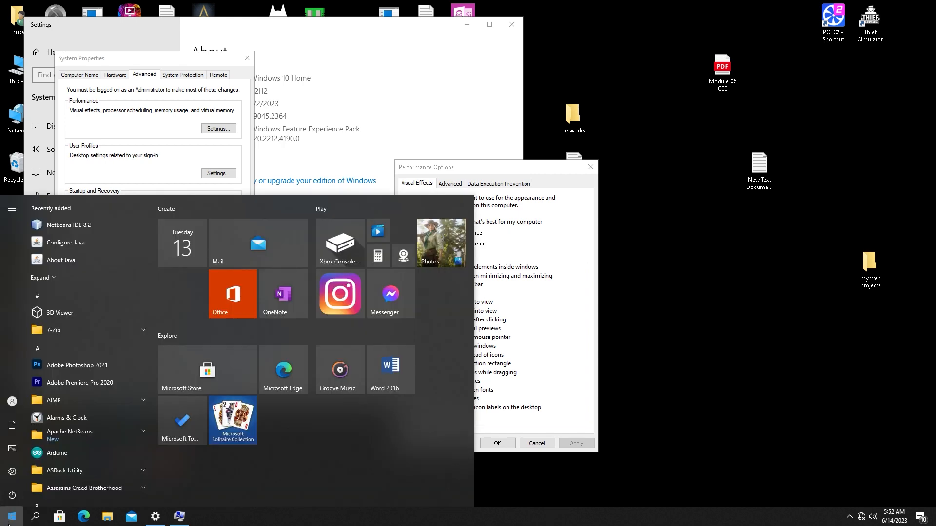
pyautogui.click(12, 516)
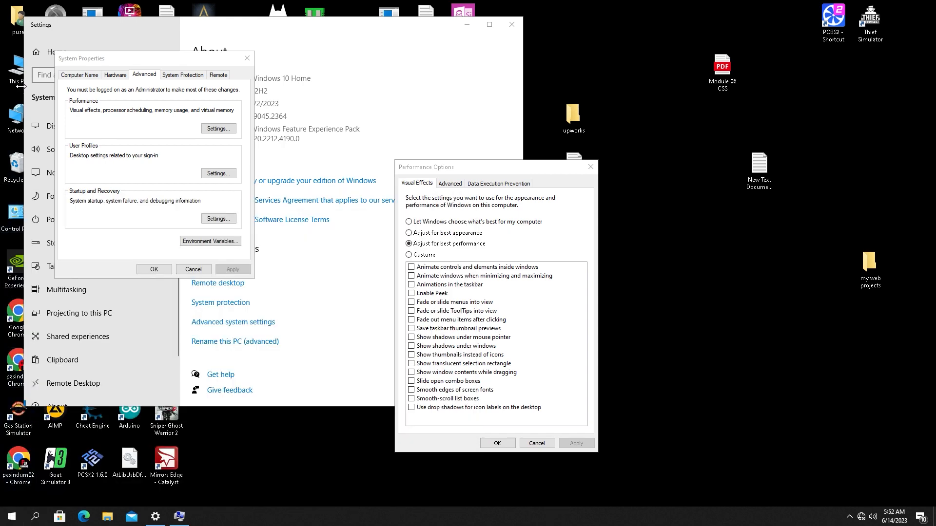
# Set the visual effects to Adjust for best appearance and apply the change.
pyautogui.click(427, 236)
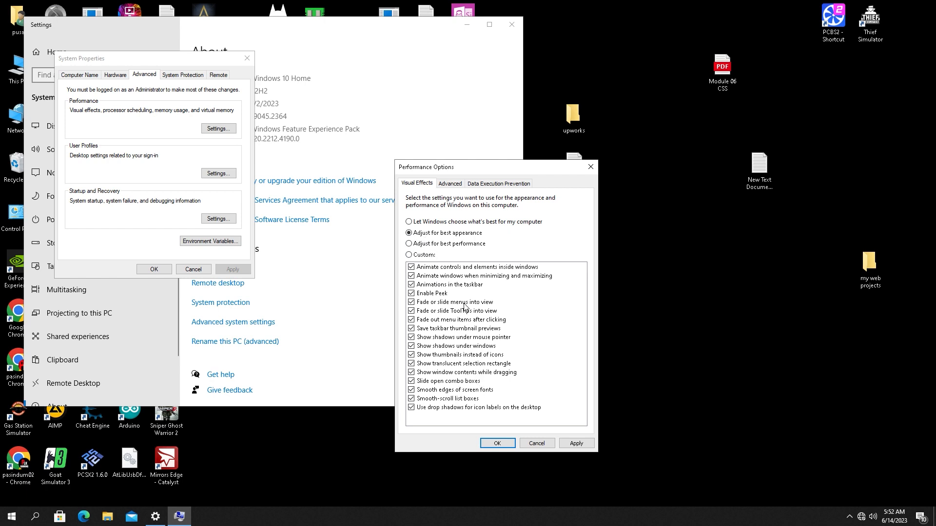
pyautogui.click(585, 444)
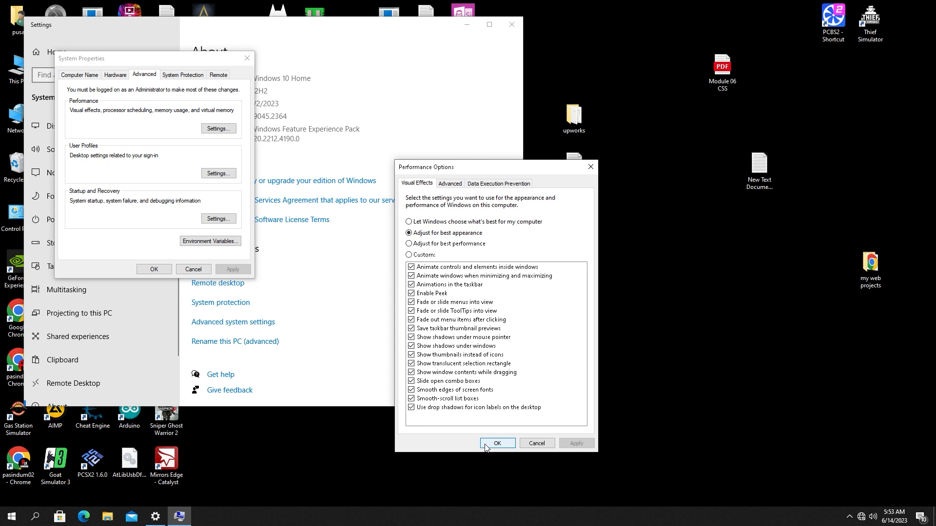
# Try processor scheduling for Programs and leave it set to Background services in the advanced performance options.
pyautogui.click(450, 184)
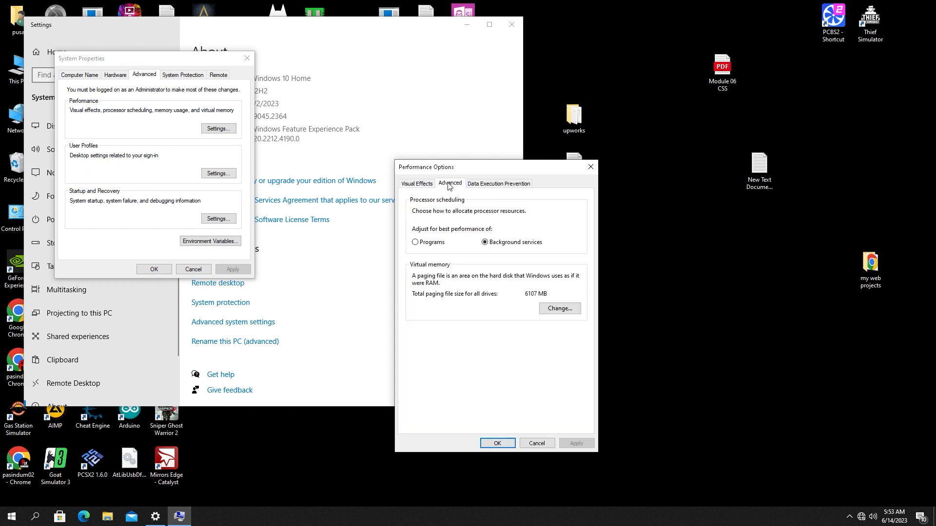
pyautogui.click(416, 244)
pyautogui.click(499, 243)
pyautogui.click(428, 243)
pyautogui.click(514, 244)
pyautogui.click(490, 243)
# Try the custom paging file size option for drive E: in the Virtual Memory settings, and cancel it.
pyautogui.click(557, 311)
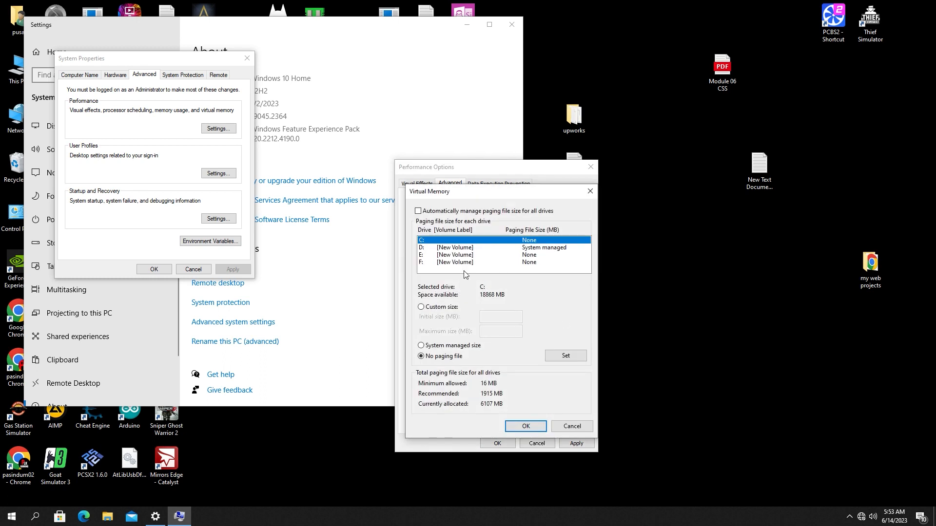
pyautogui.click(466, 263)
pyautogui.click(468, 255)
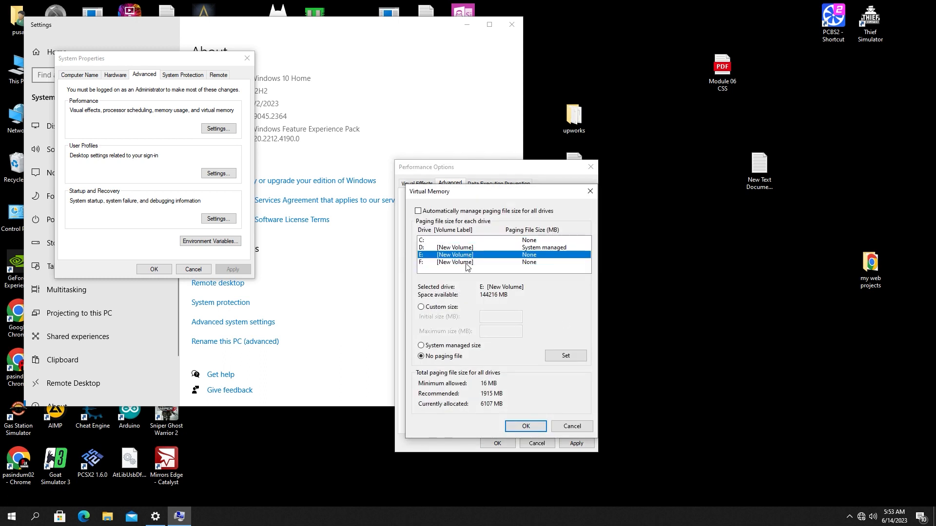
pyautogui.click(462, 309)
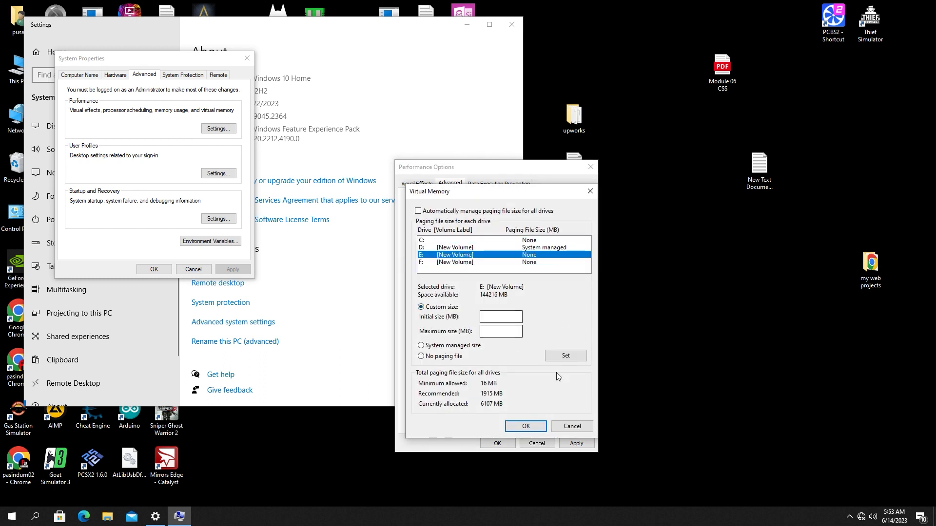
pyautogui.click(569, 430)
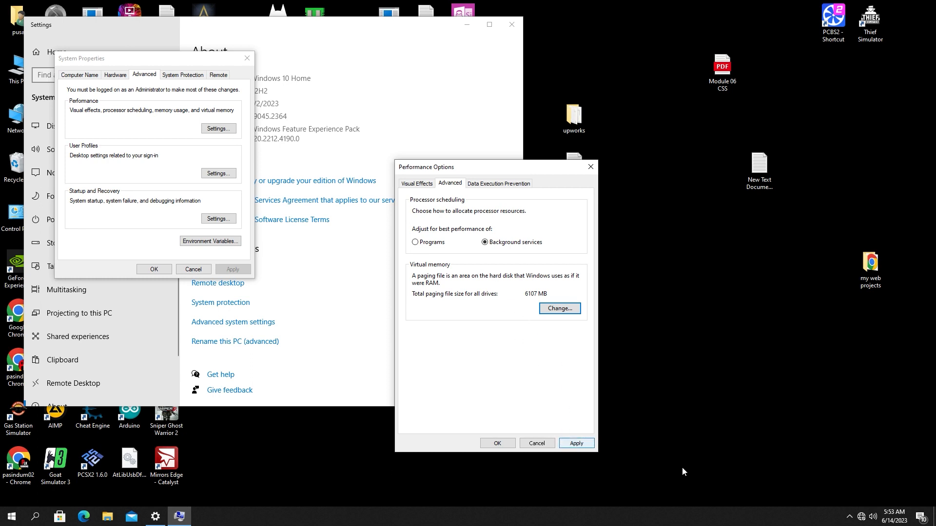
# Display the hidden system tray icons.
pyautogui.click(849, 517)
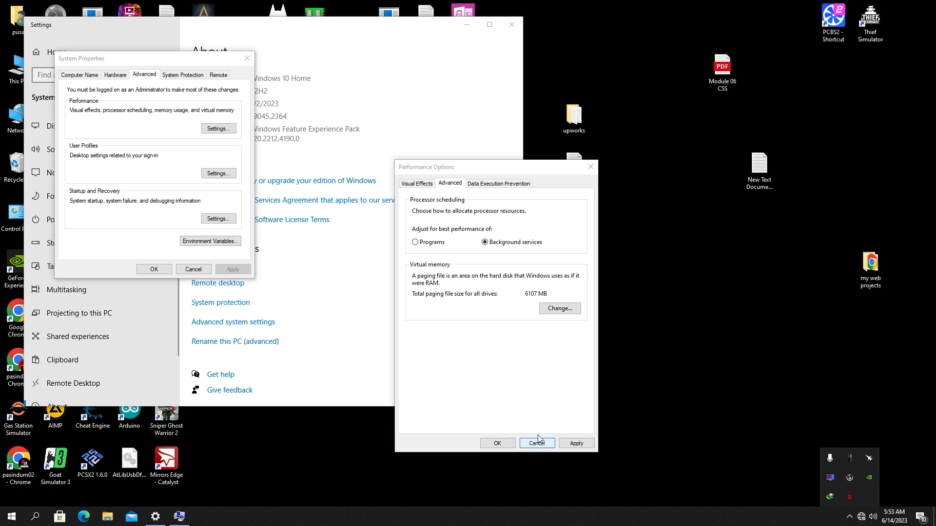
# Apply the Background services processor scheduling, check the Data Execution Prevention settings, and close Performance Options.
pyautogui.click(564, 446)
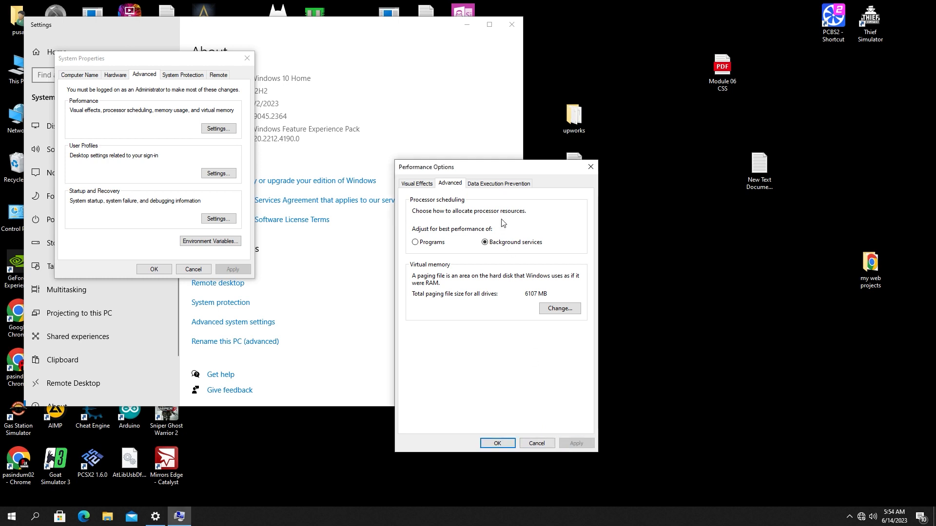
pyautogui.click(496, 187)
pyautogui.click(438, 185)
pyautogui.click(530, 441)
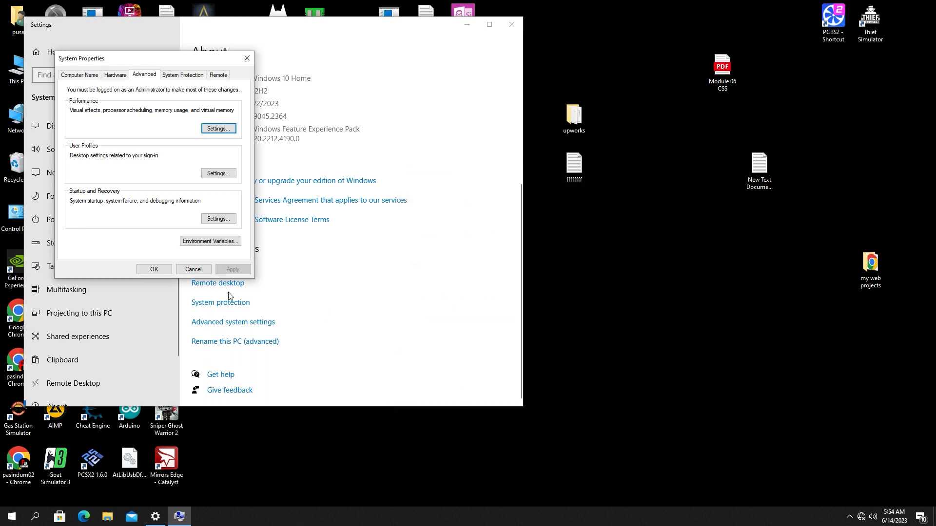
# Review the System Protection settings for the available drives and close System Properties.
pyautogui.click(173, 75)
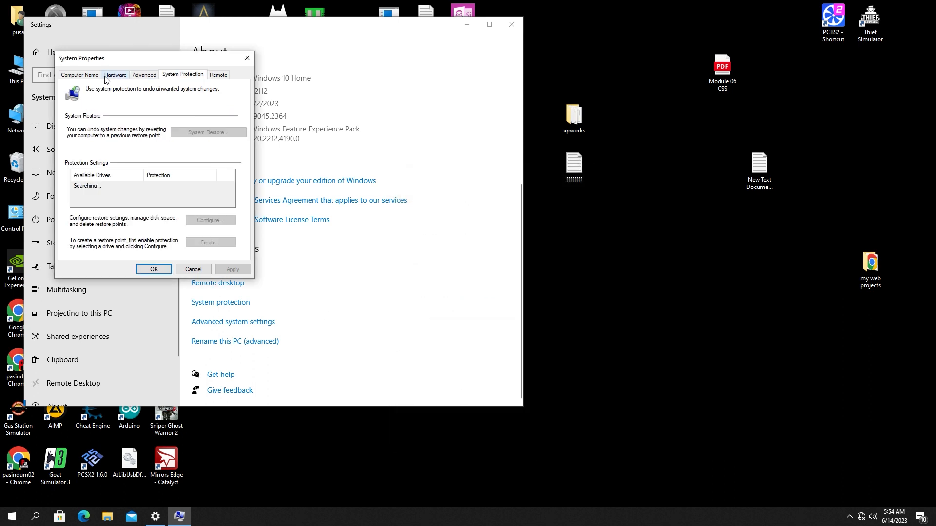
pyautogui.press('Left')
pyautogui.press('Left')
pyautogui.press('Left')
pyautogui.press('Right')
pyautogui.click(172, 77)
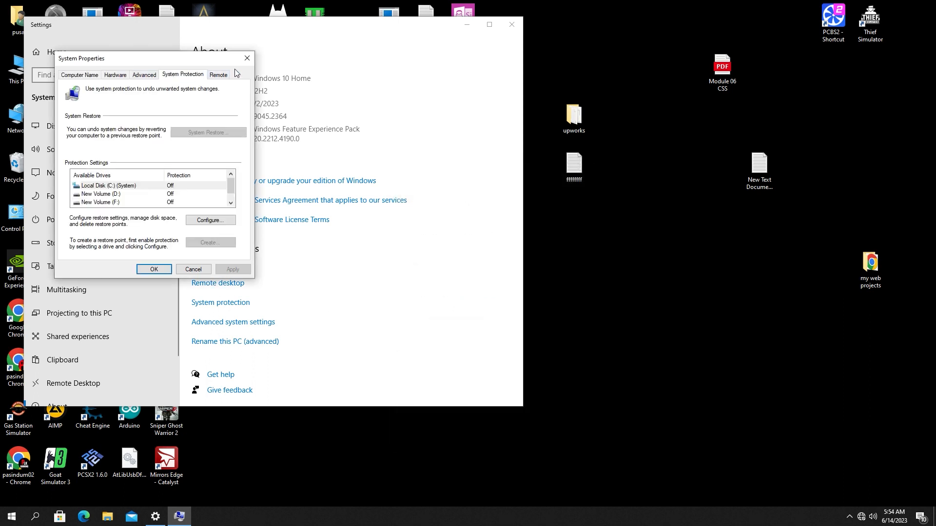
pyautogui.click(247, 59)
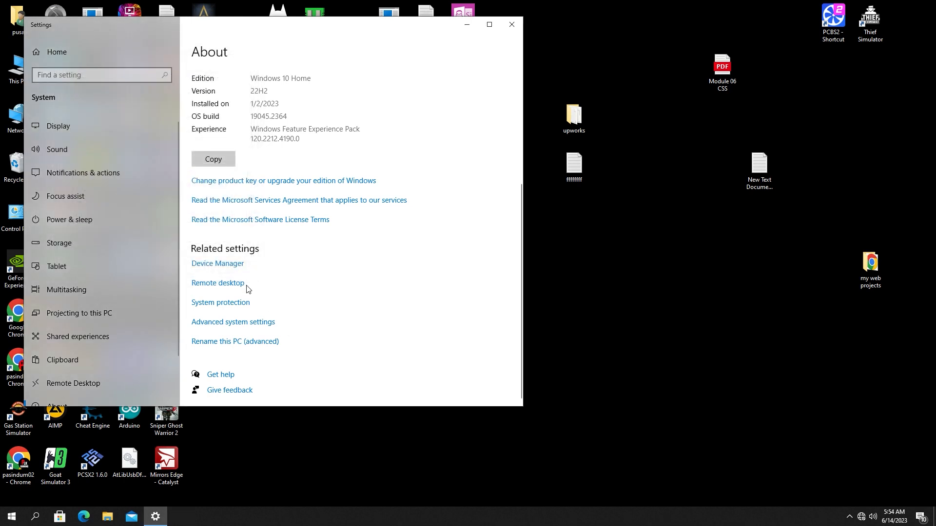
# Launch System Configuration by running msconfig from the Run dialog.
pyautogui.click(12, 516)
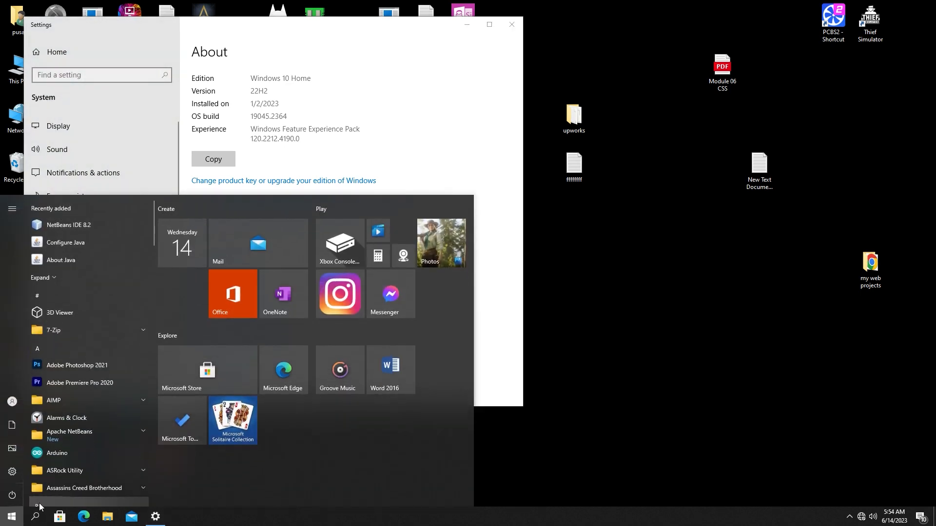
pyautogui.write('run')
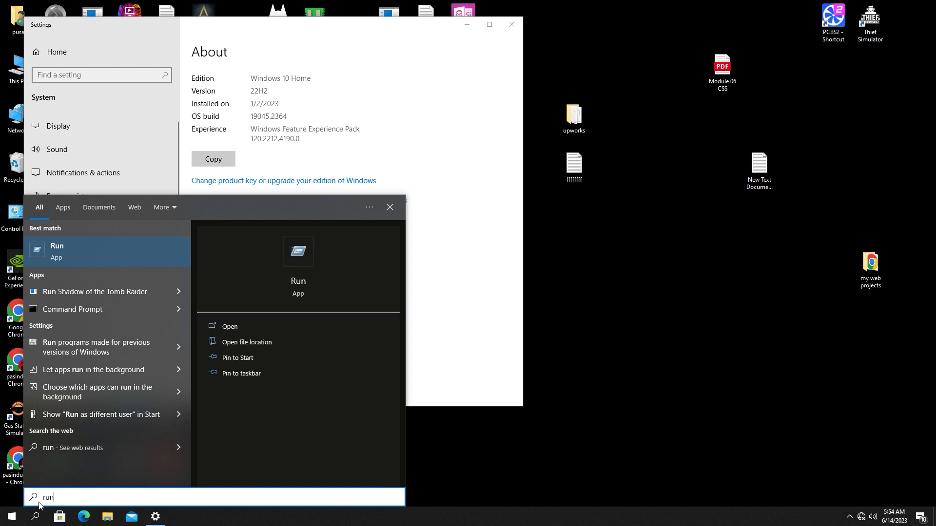
pyautogui.press('Return')
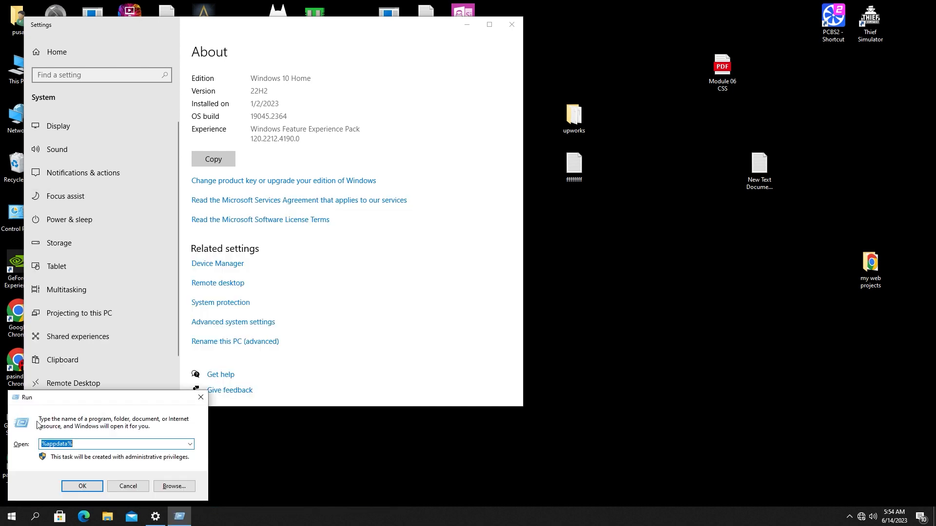
pyautogui.click(190, 445)
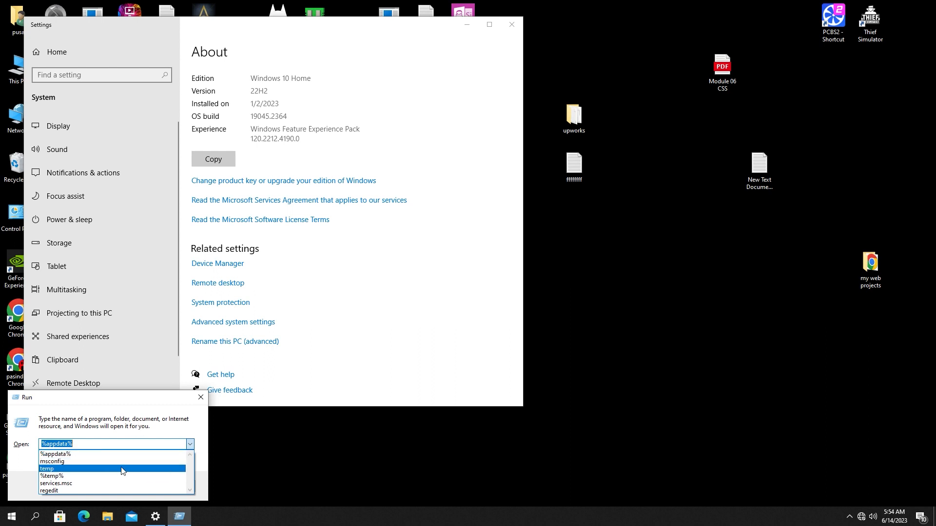
pyautogui.click(62, 461)
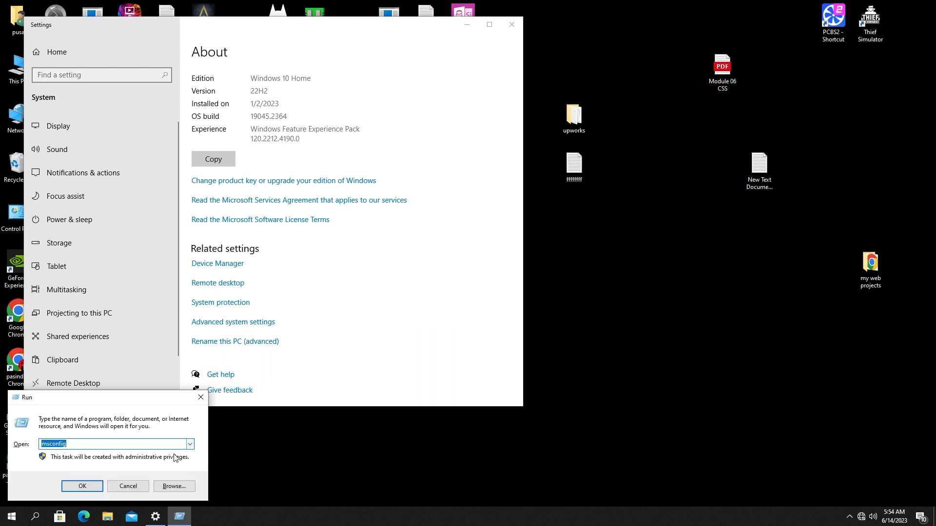
pyautogui.click(94, 486)
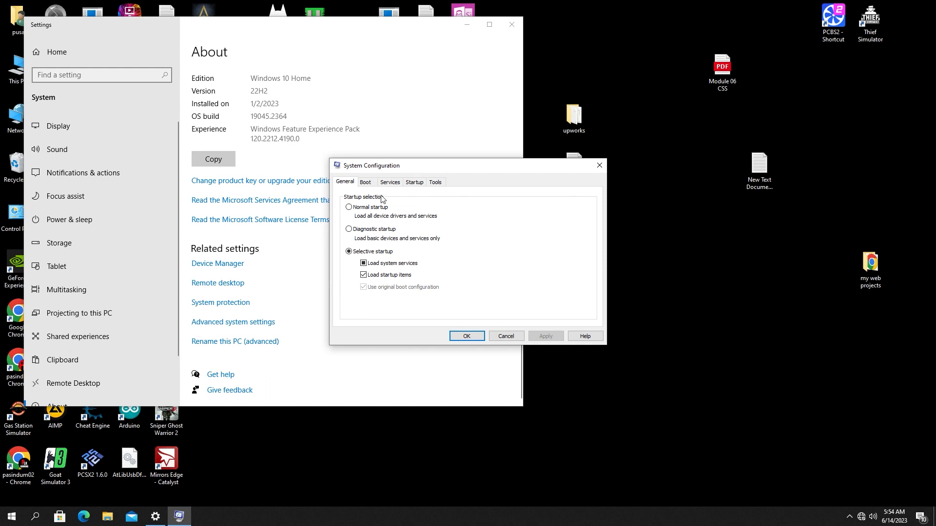
# Look over the boot options, and hide all Microsoft services to examine the remaining ones in System Configuration.
pyautogui.click(366, 183)
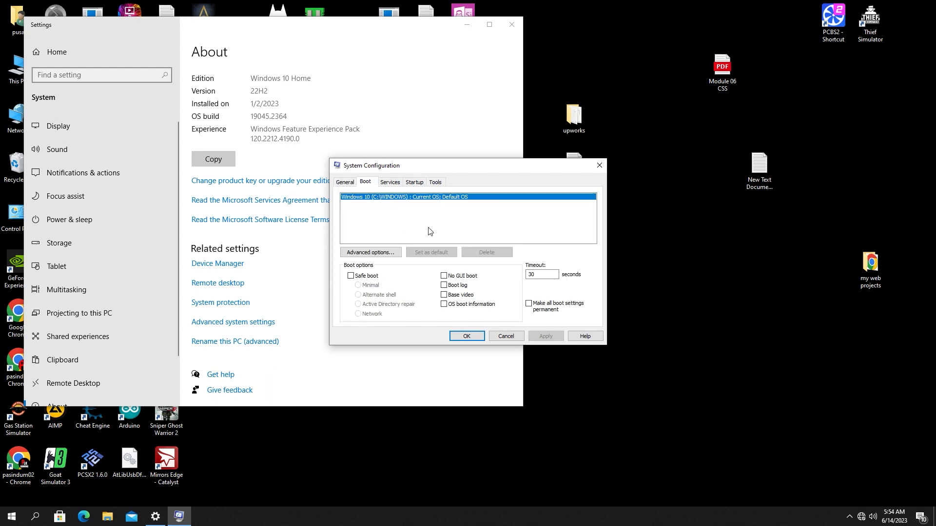
pyautogui.click(383, 183)
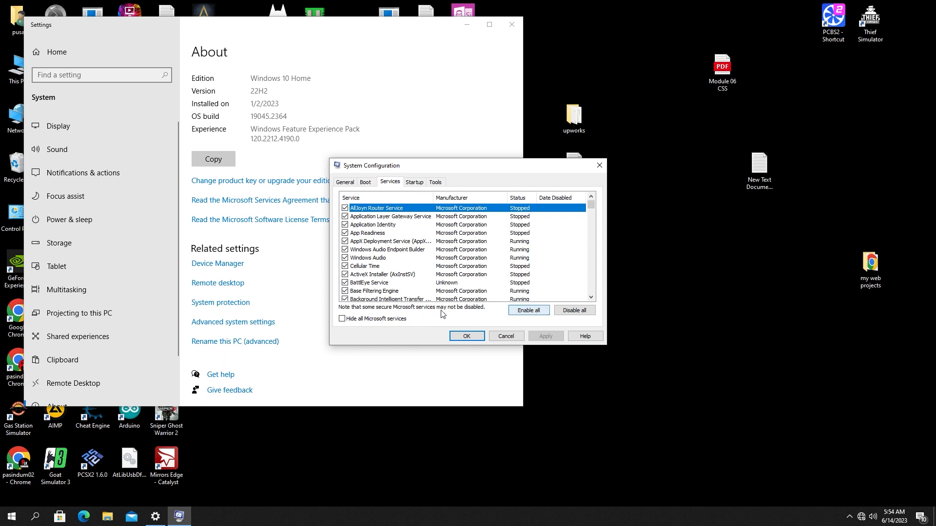
pyautogui.click(371, 321)
pyautogui.scroll(-3, 400, 276)
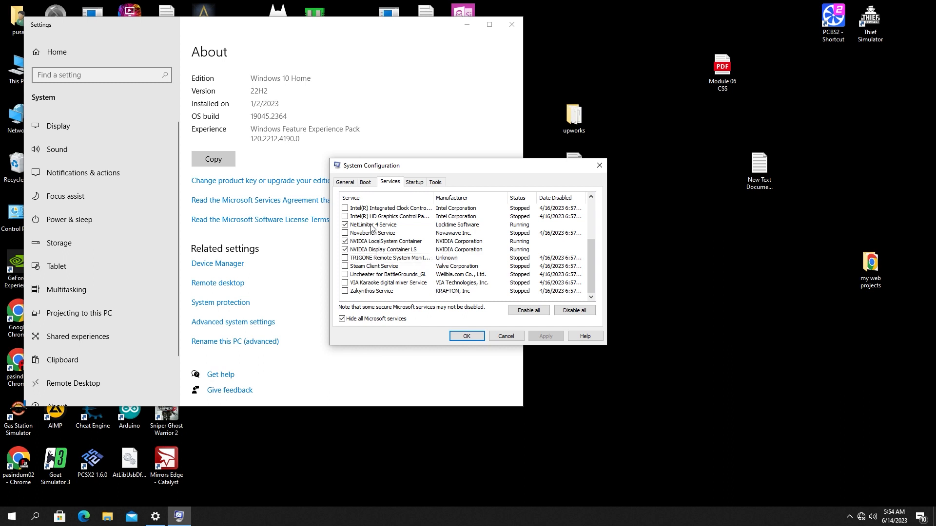
pyautogui.scroll(3, 363, 278)
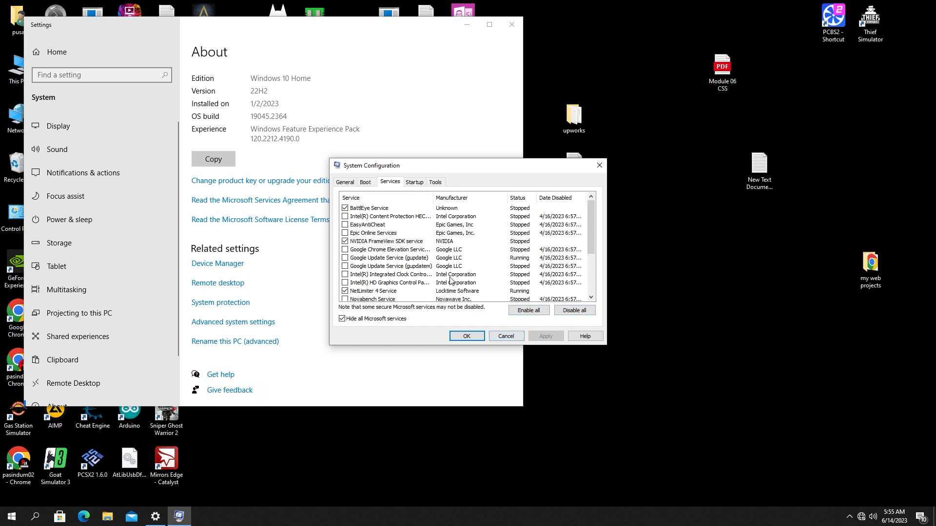
# Revisit the General, Boot and Services settings, and cancel System Configuration.
pyautogui.click(365, 186)
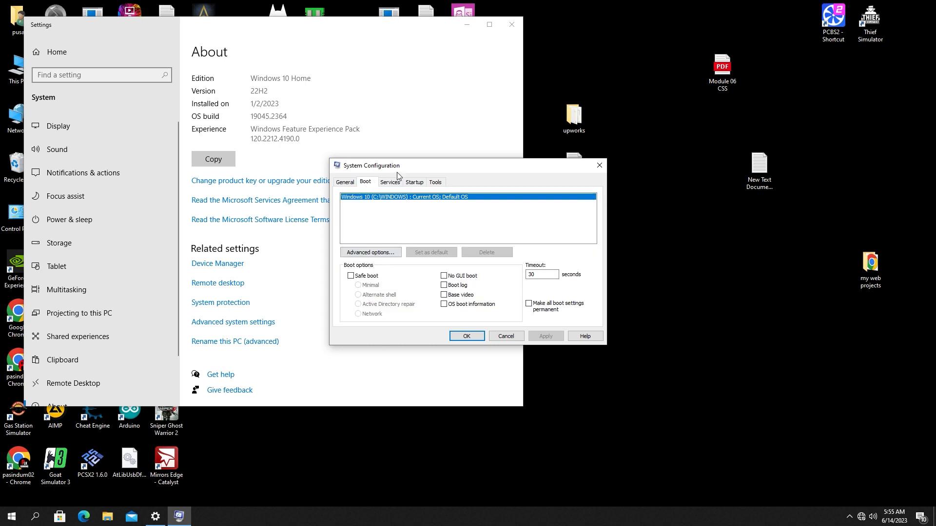
pyautogui.click(390, 184)
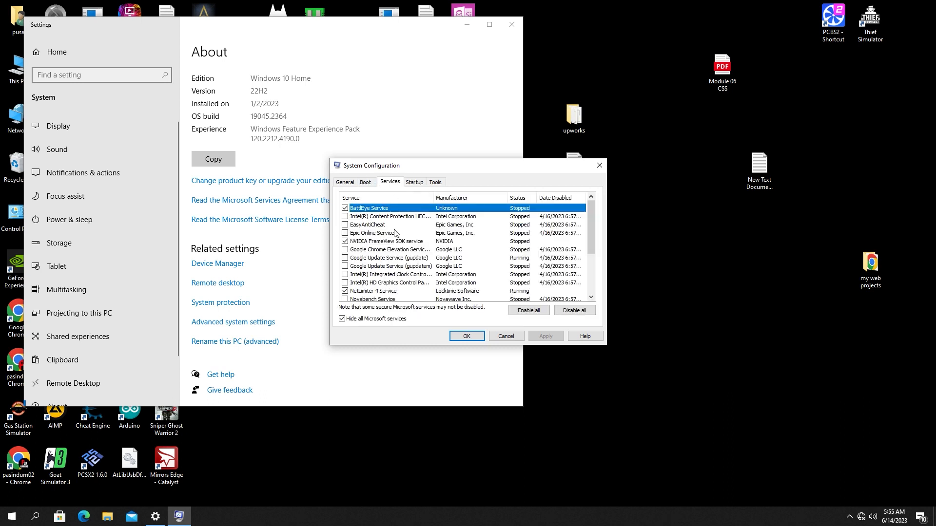
pyautogui.click(369, 181)
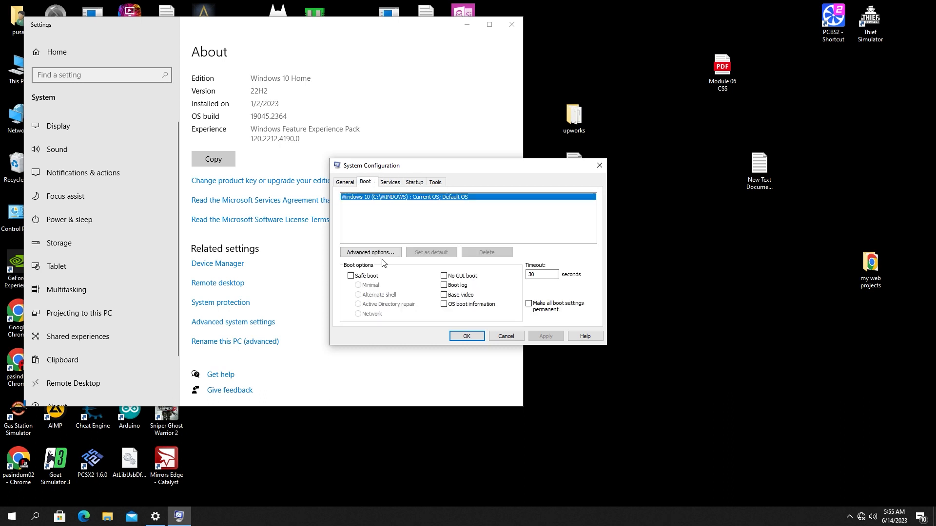
pyautogui.click(344, 183)
pyautogui.click(374, 183)
pyautogui.click(390, 183)
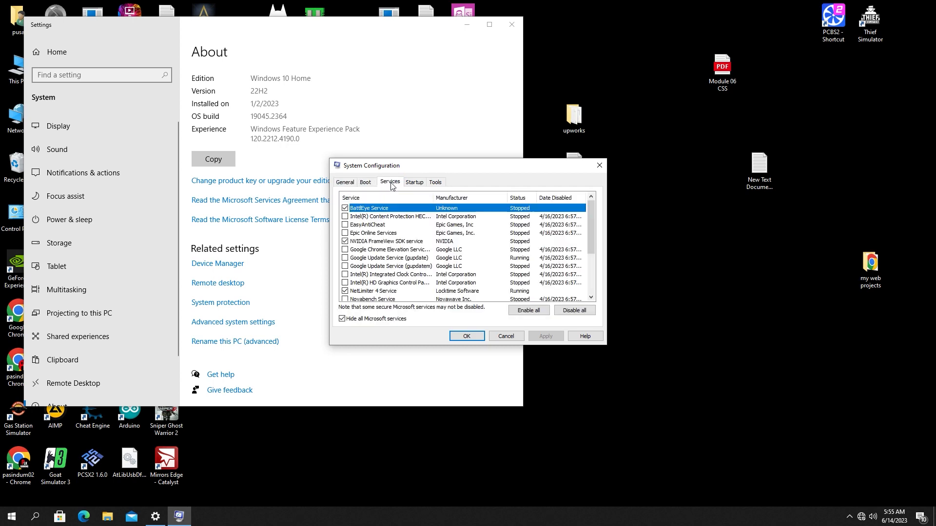
pyautogui.click(517, 339)
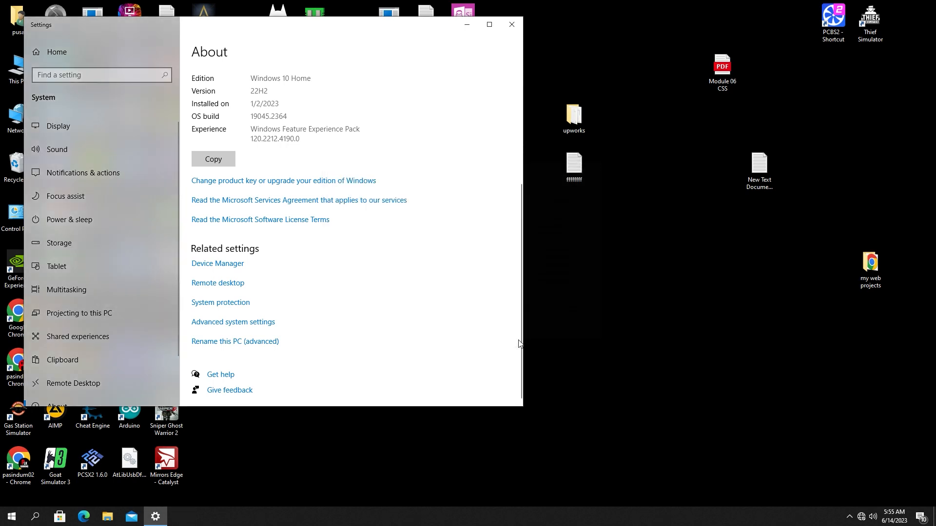
# Open the Windows Temp folder by running temp from the Run dialog.
pyautogui.click(11, 517)
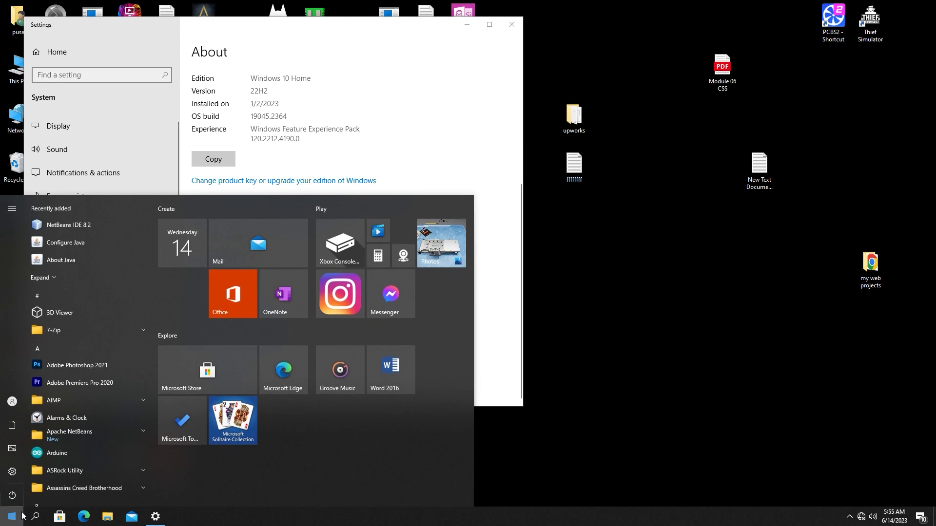
pyautogui.write('run')
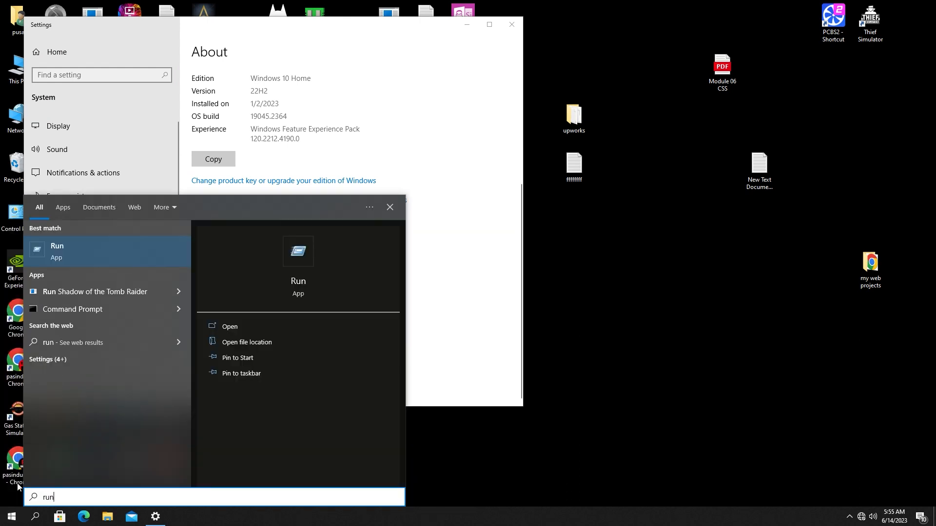
pyautogui.click(154, 259)
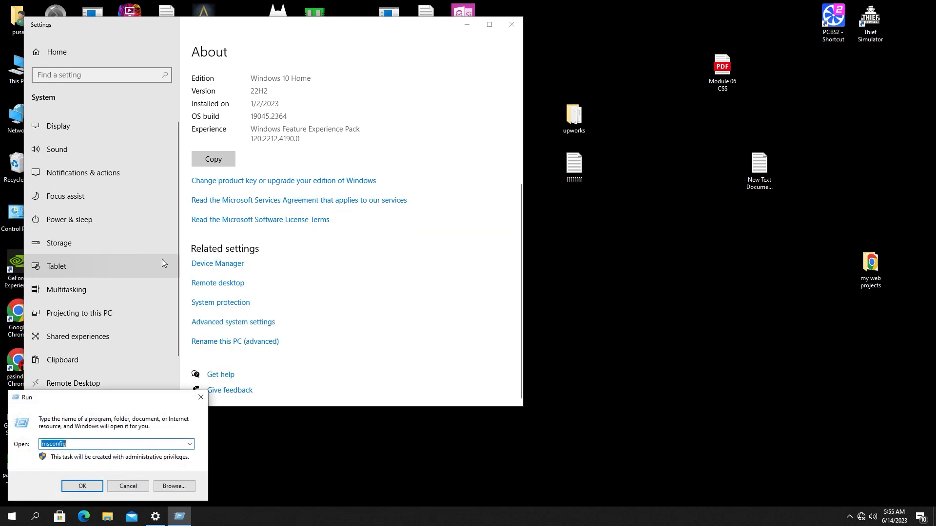
pyautogui.moveTo(120, 402); pyautogui.dragTo(396, 264)
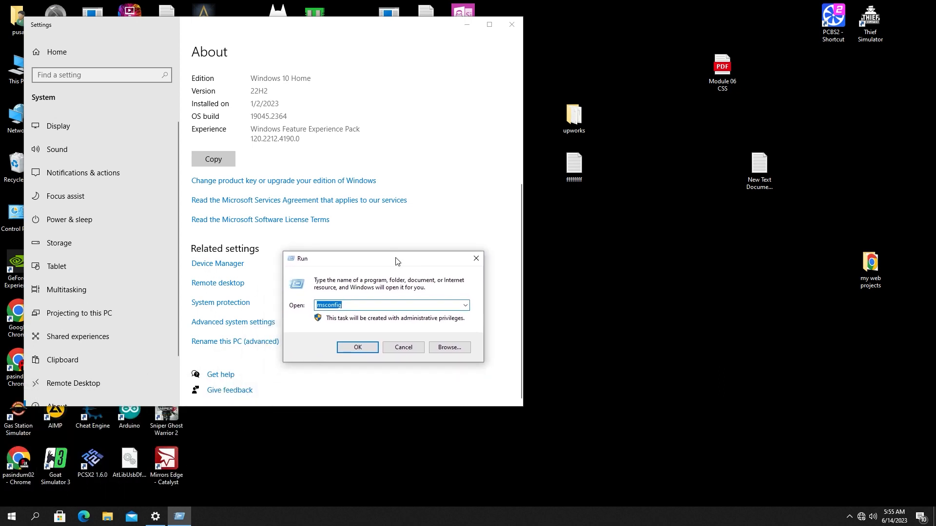
pyautogui.click(465, 305)
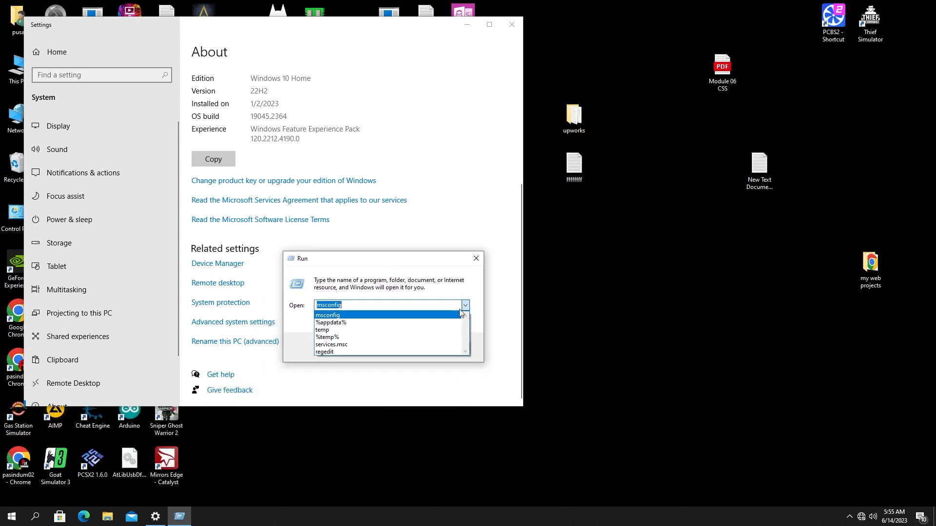
pyautogui.click(389, 330)
pyautogui.click(358, 347)
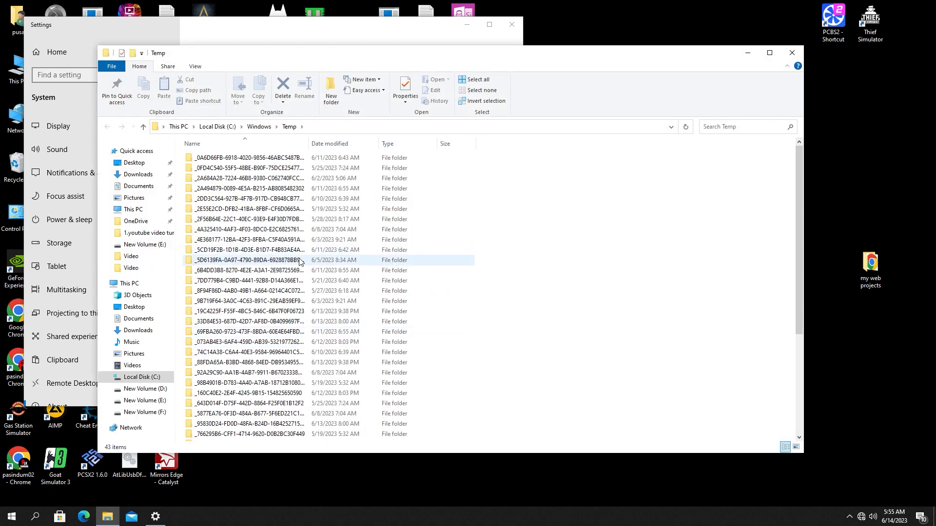
# Permanently delete all items in the Windows Temp folder and refresh the folder view.
pyautogui.hotkey('ctrl', 'a')
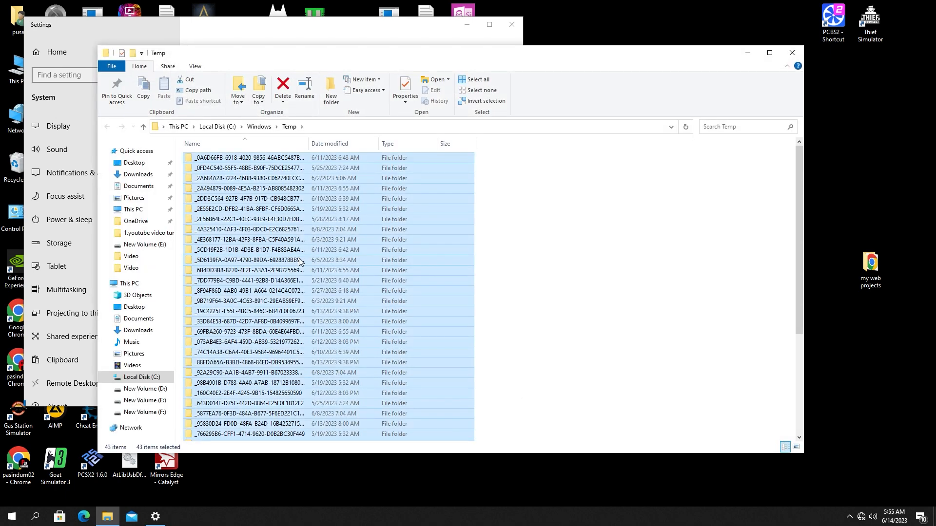
pyautogui.hotkey('shift', 'Delete')
pyautogui.press('Return')
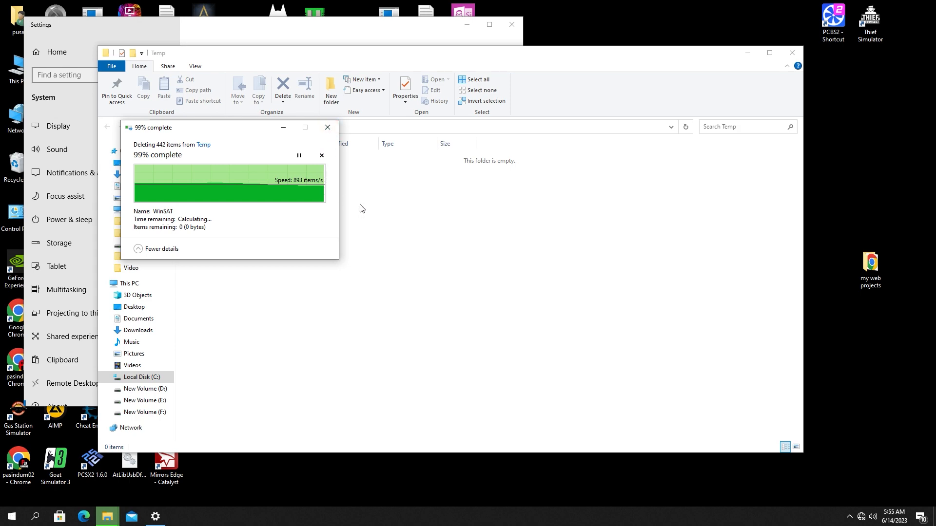
pyautogui.rightClick(386, 210)
pyautogui.click(412, 249)
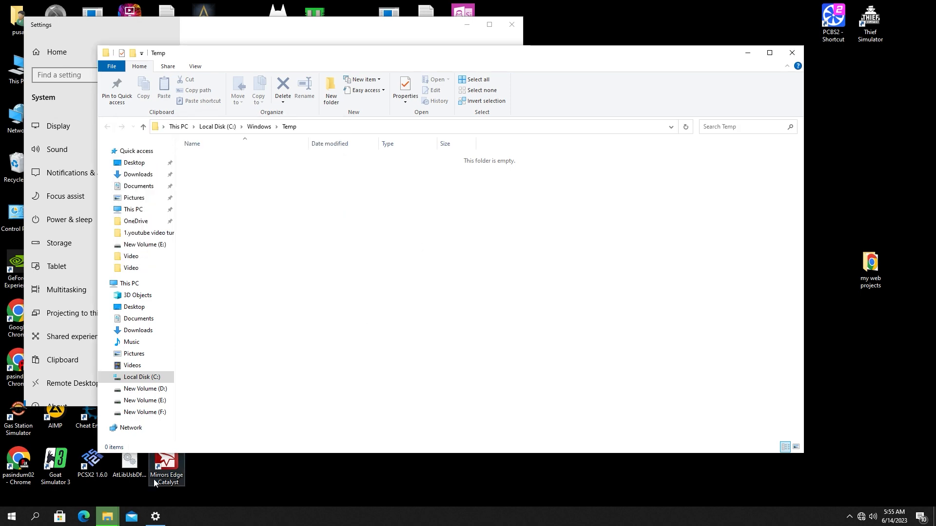
# Close the Temp folder window and the deletion progress dialog.
pyautogui.moveTo(107, 517)
pyautogui.press('super')
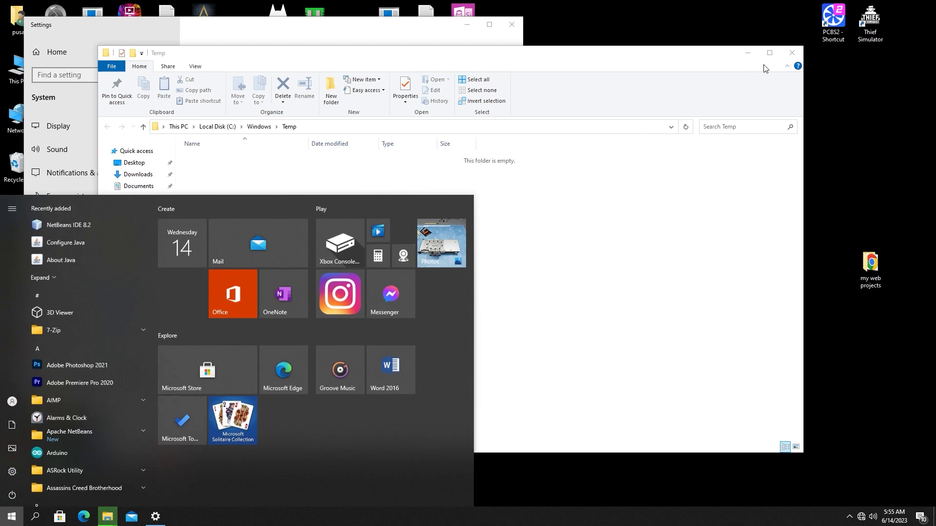
pyautogui.click(793, 51)
pyautogui.click(793, 52)
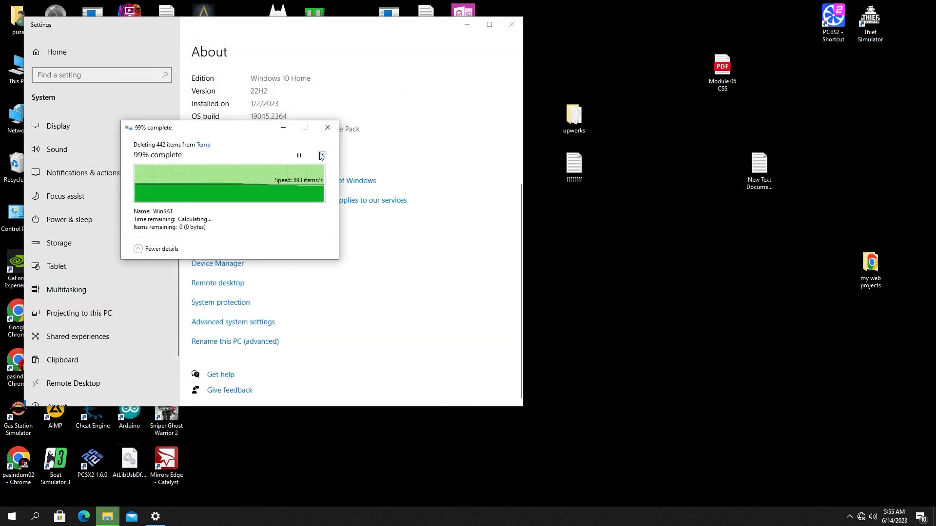
pyautogui.click(328, 127)
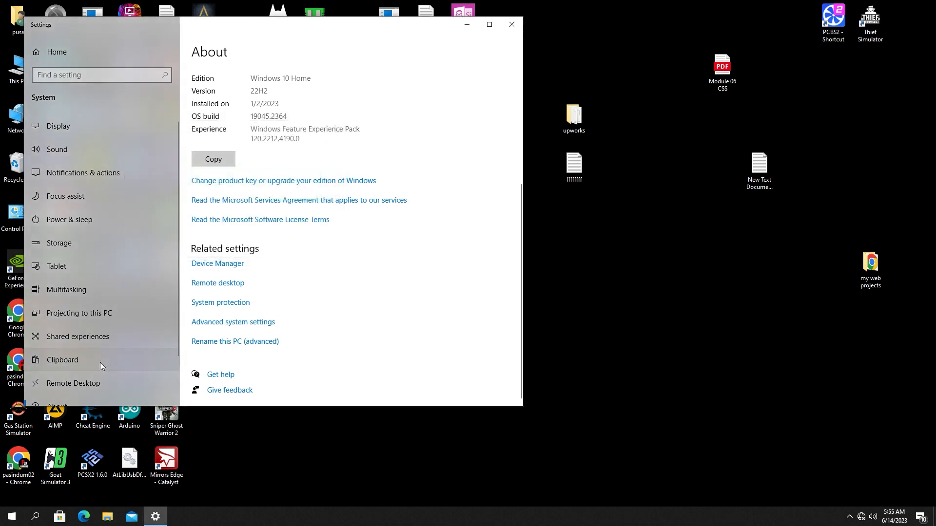
# Open the user's AppData Roaming folder by running %appdata% from the Run dialog.
pyautogui.click(10, 520)
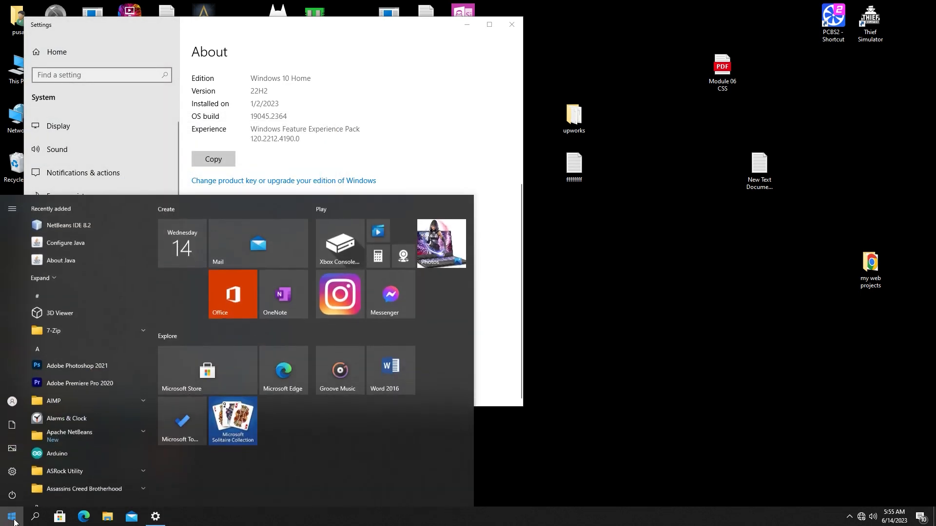
pyautogui.write('run')
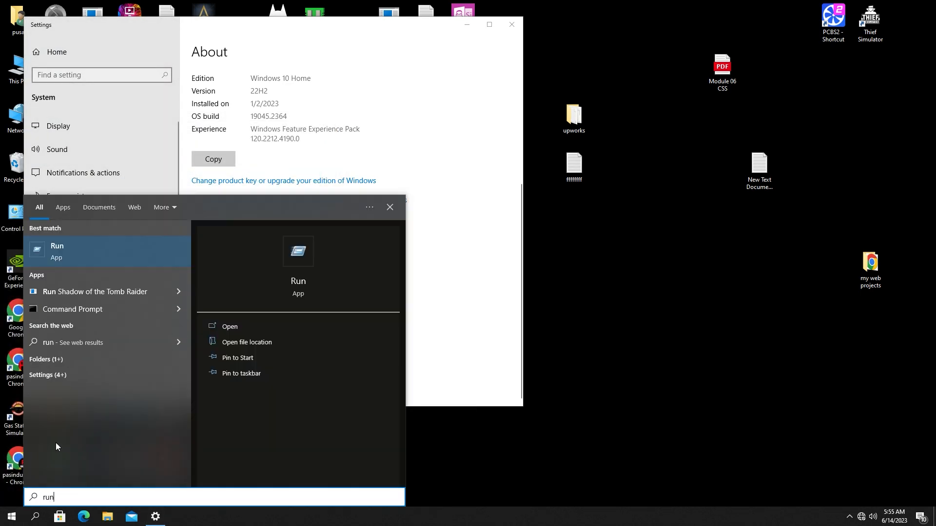
pyautogui.click(118, 246)
pyautogui.click(189, 444)
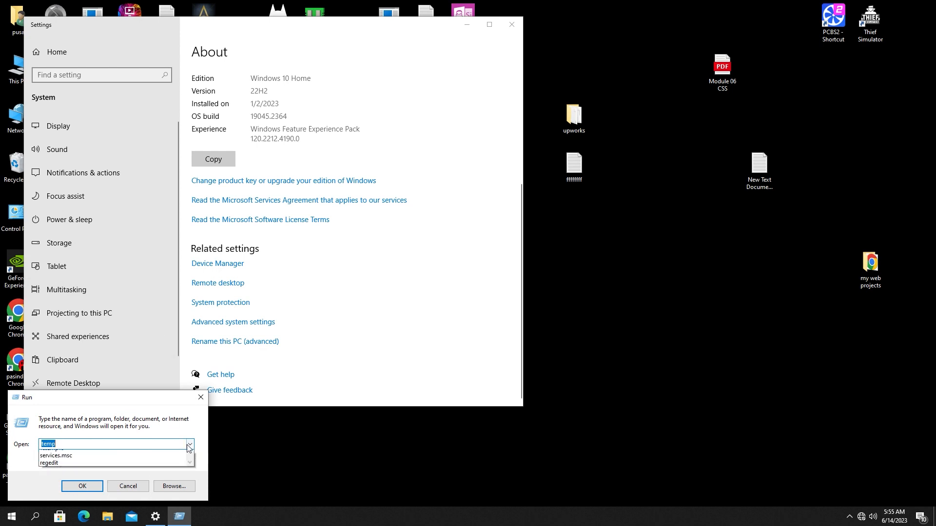
pyautogui.click(144, 470)
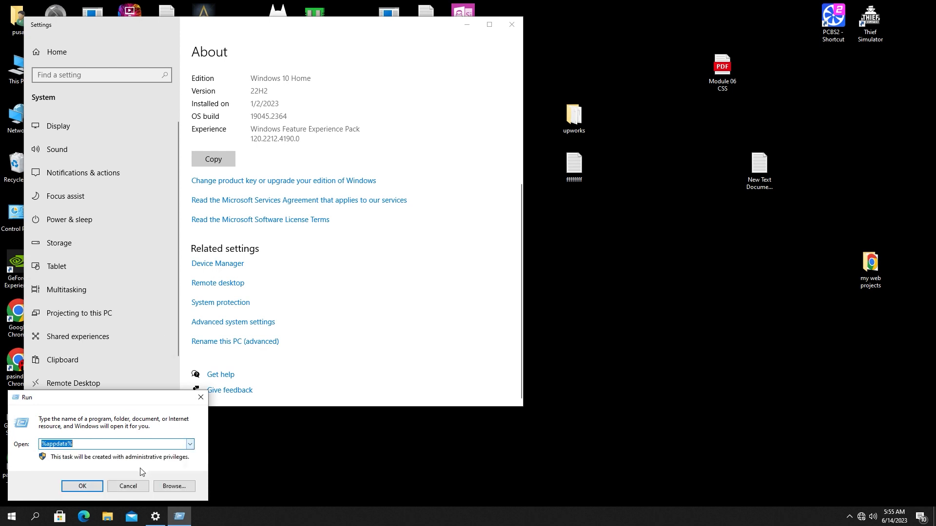
pyautogui.click(47, 444)
pyautogui.click(82, 486)
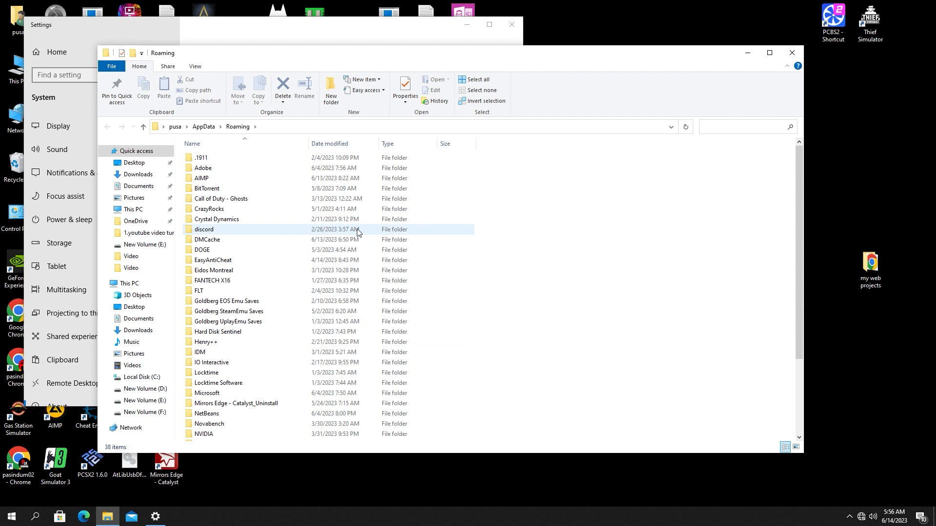
# Check the combined properties of all items in the Roaming folder, look through its folders, and close the window.
pyautogui.hotkey('ctrl', 'a')
pyautogui.rightClick(349, 233)
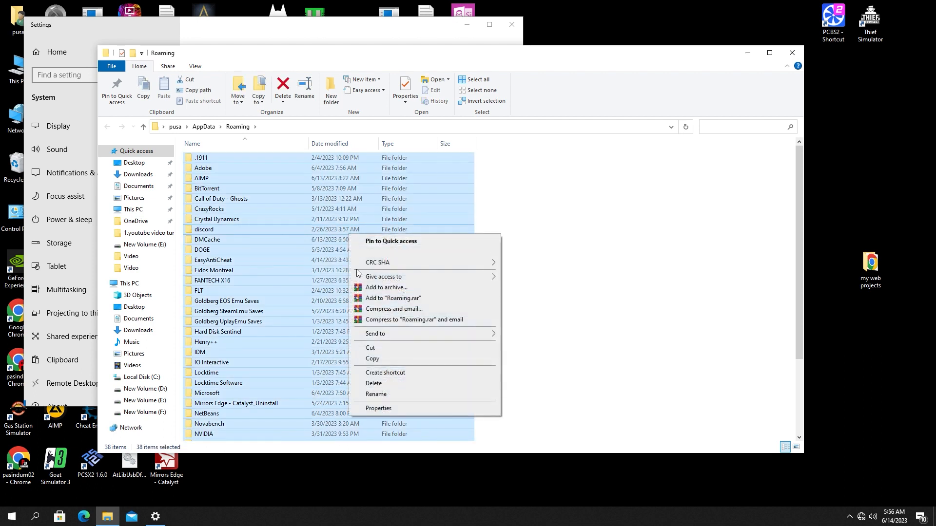
pyautogui.click(376, 408)
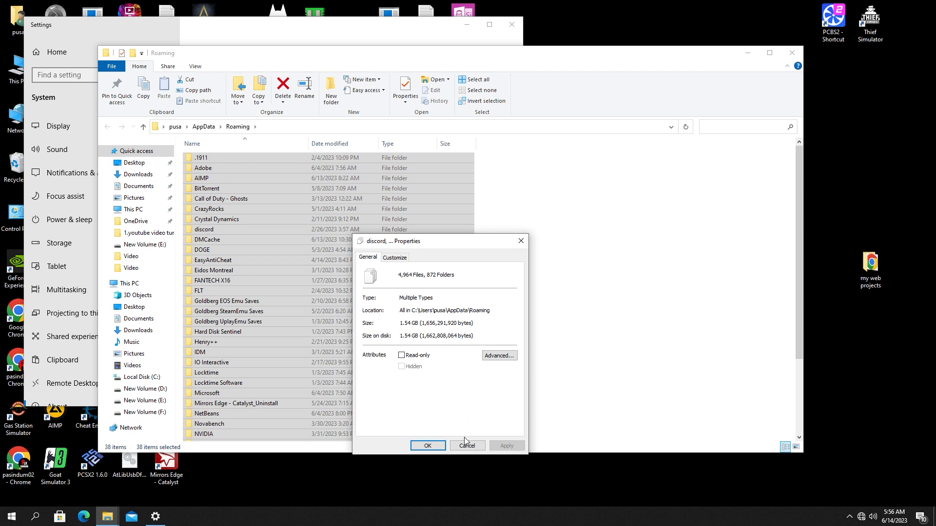
pyautogui.click(474, 448)
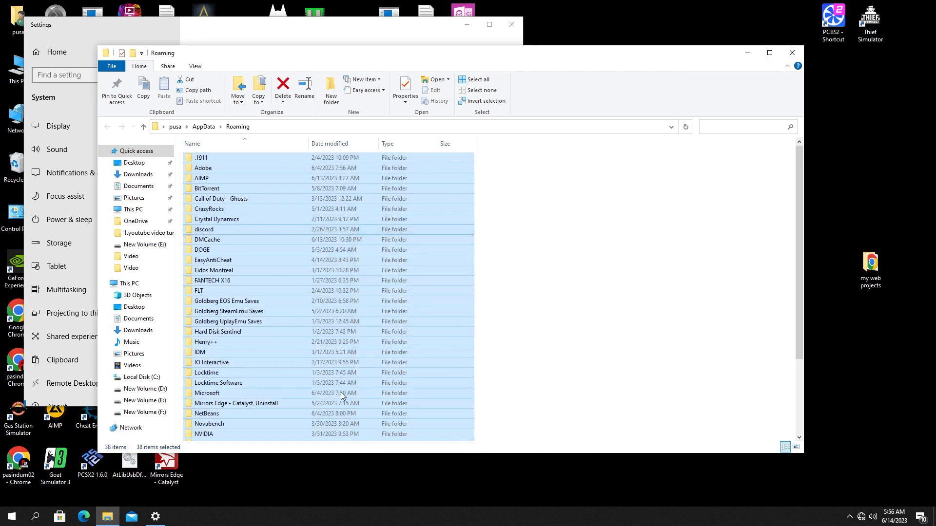
pyautogui.scroll(-3, 341, 392)
pyautogui.scroll(4, 339, 393)
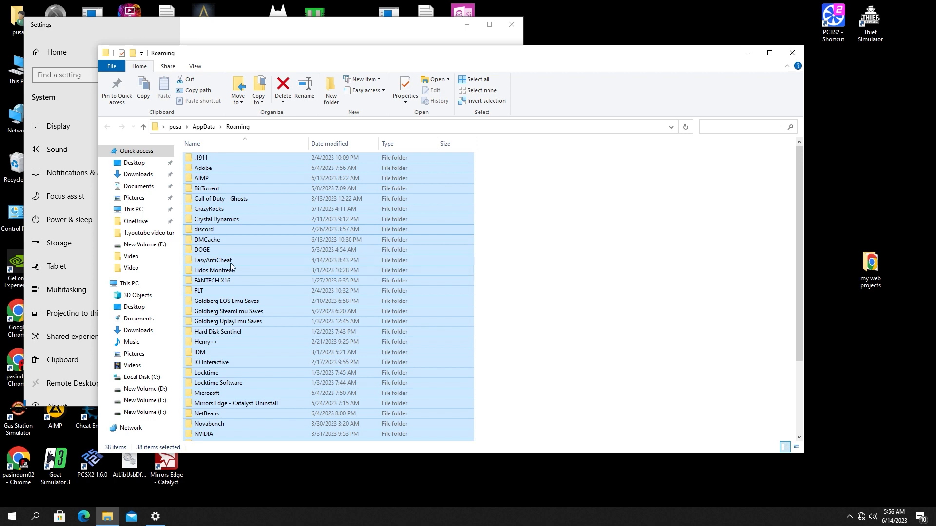
pyautogui.click(792, 53)
# Open the user's local Temp folder by running %temp% from the Run dialog.
pyautogui.press('super')
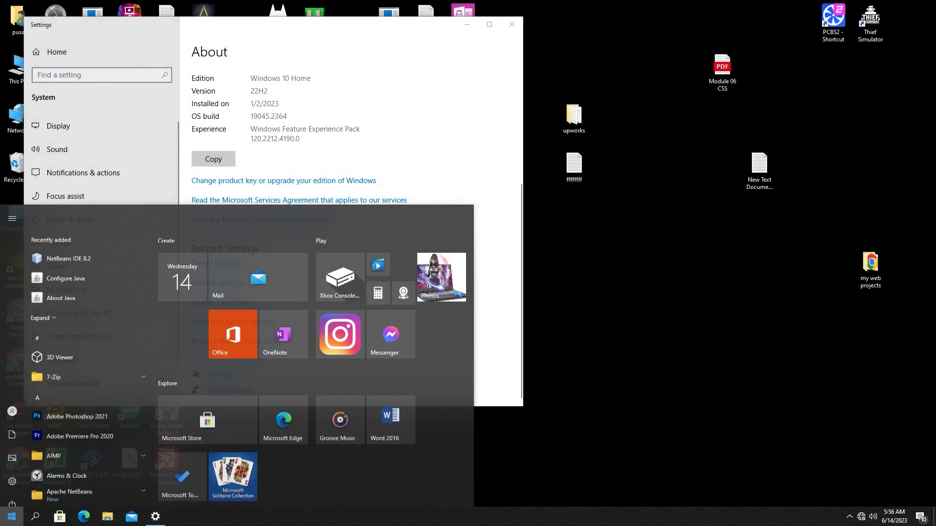
pyautogui.write('run')
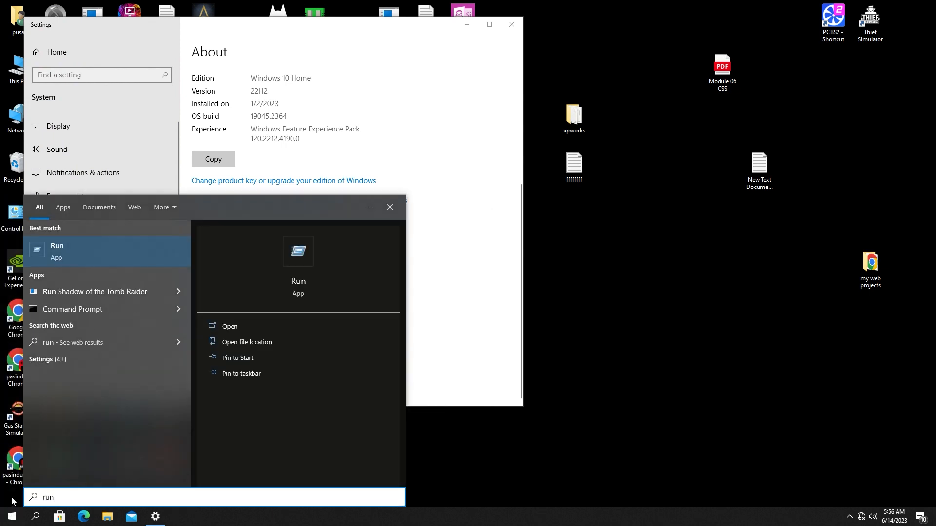
pyautogui.press('Return')
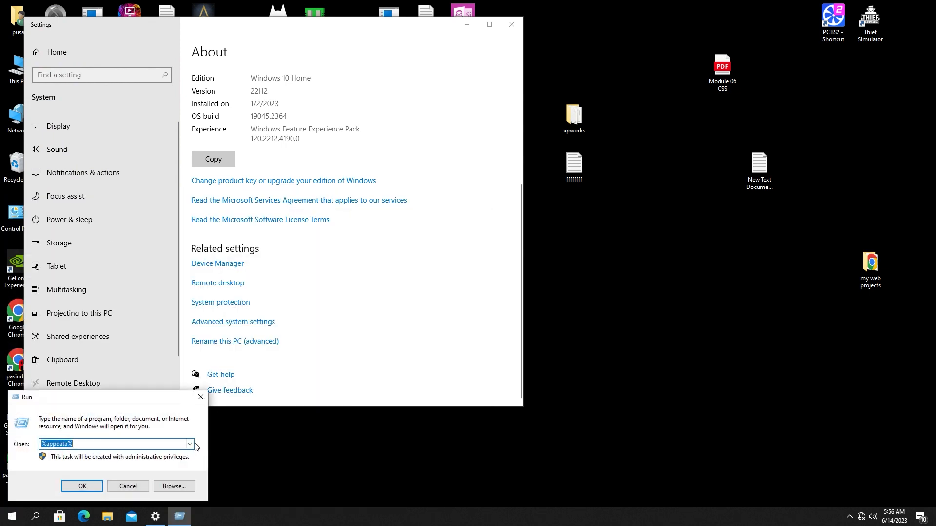
pyautogui.click(190, 444)
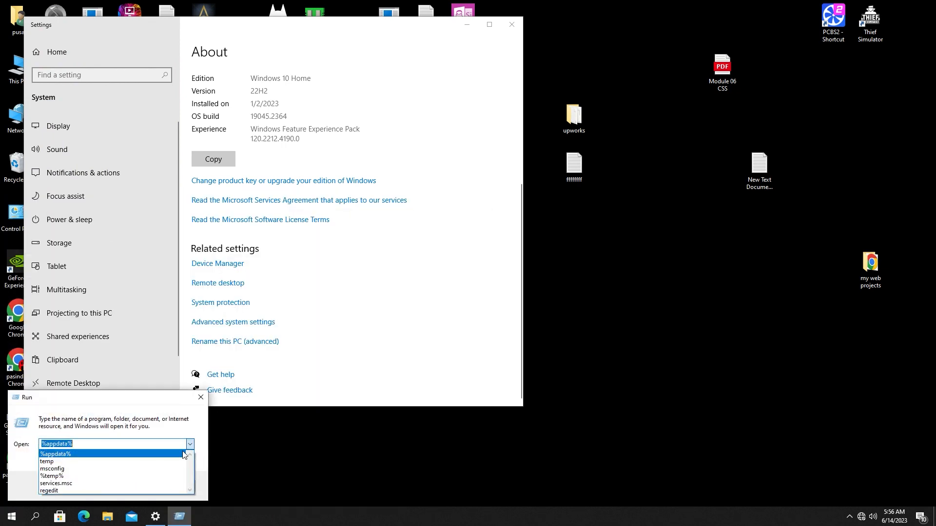
pyautogui.click(130, 476)
pyautogui.click(78, 486)
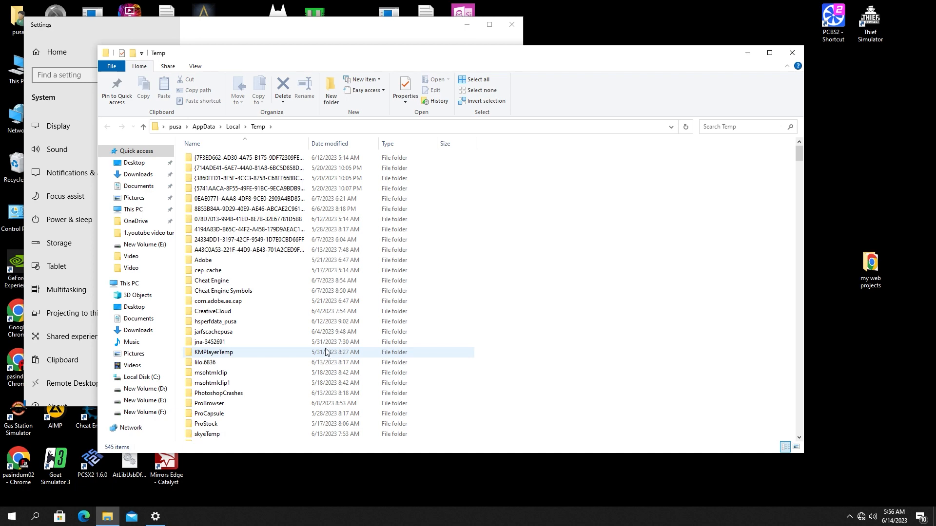
# Permanently delete all items in the user's local Temp folder, skipping the file in use.
pyautogui.hotkey('ctrl', 'a')
pyautogui.scroll(-15, 324, 347)
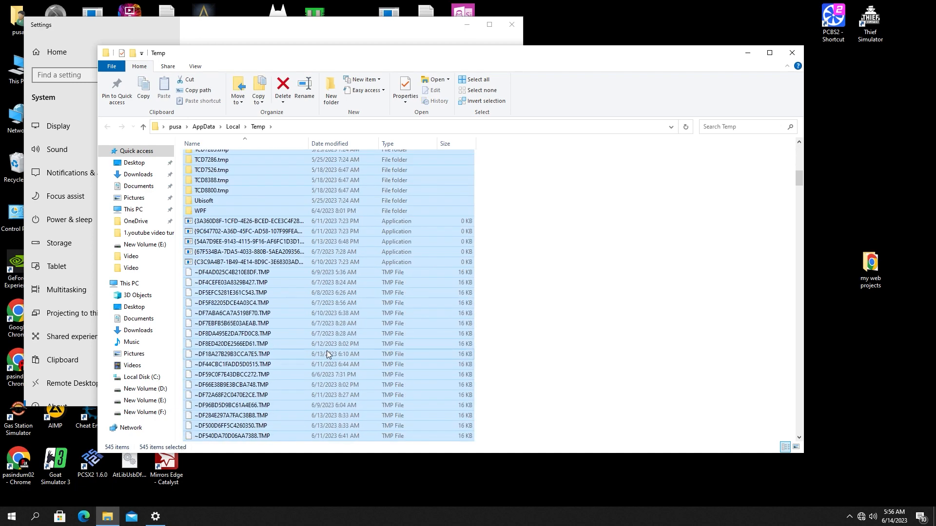
pyautogui.hotkey('shift', 'Delete')
pyautogui.press('Return')
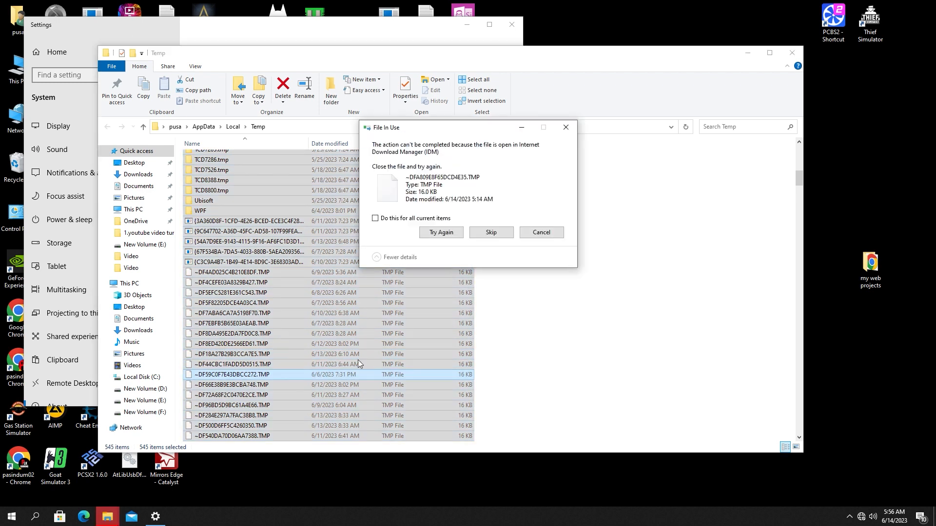
pyautogui.click(496, 234)
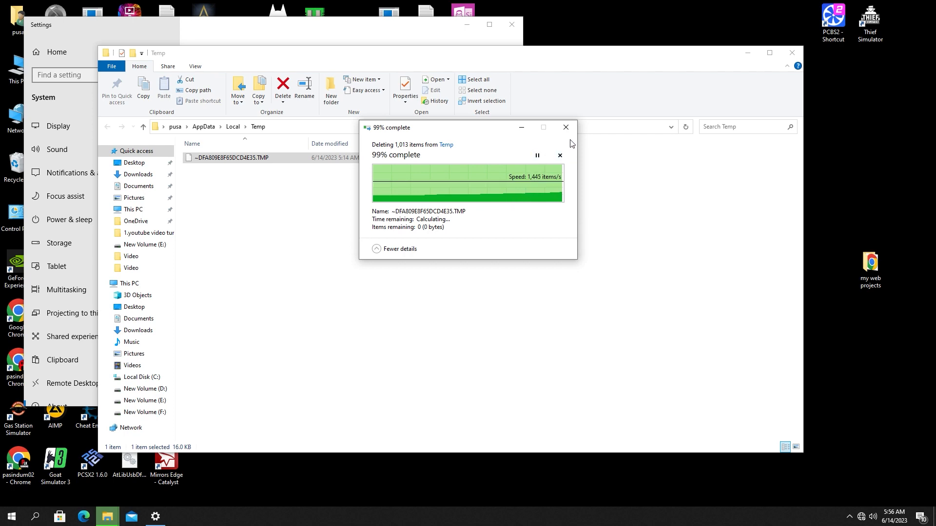
# Launch the Services console by running services.msc from the Run dialog.
pyautogui.click(11, 516)
pyautogui.write('run')
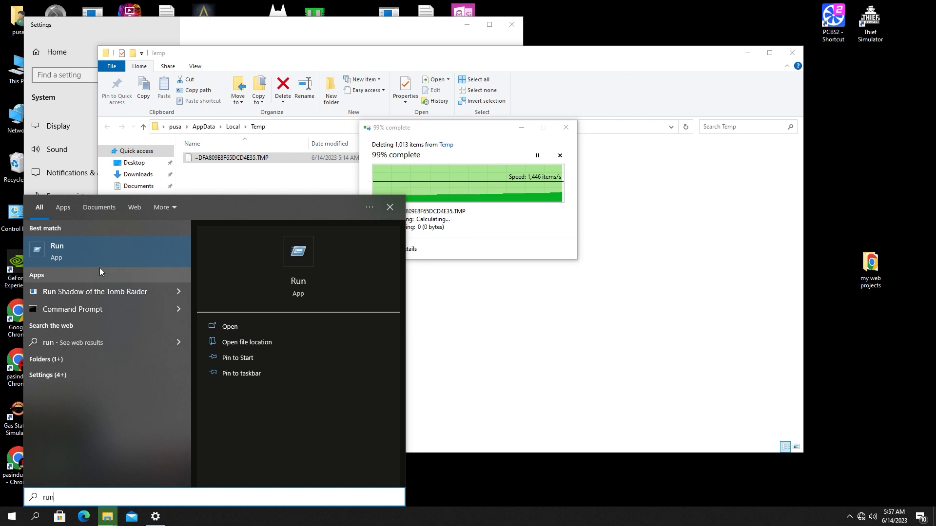
pyautogui.click(102, 251)
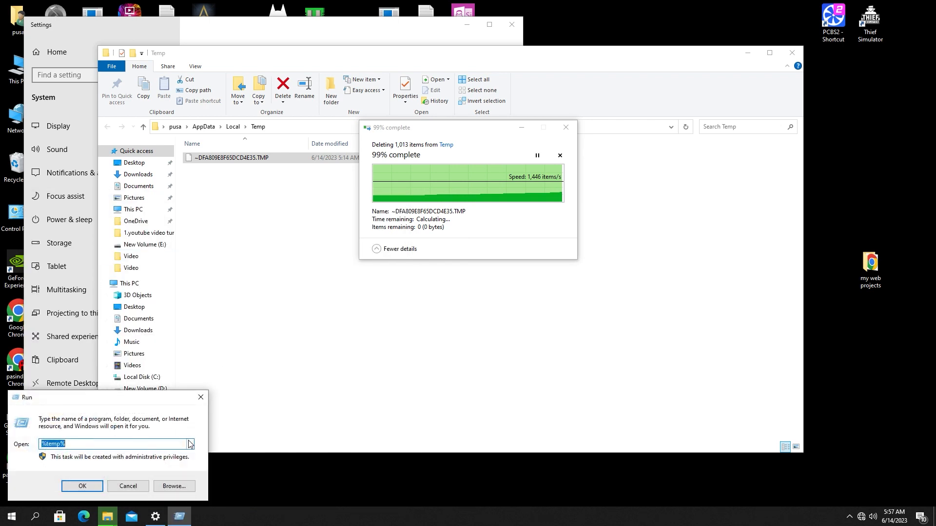
pyautogui.click(189, 444)
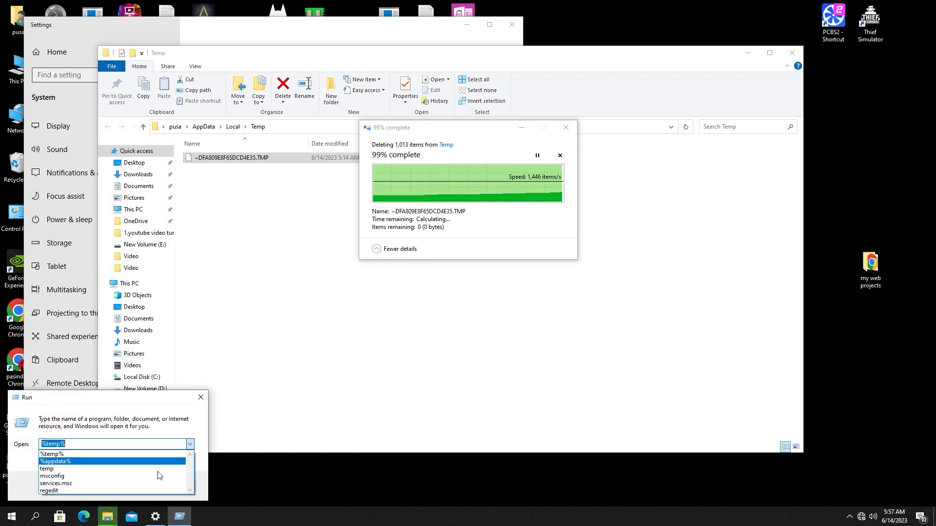
pyautogui.click(107, 484)
pyautogui.click(87, 485)
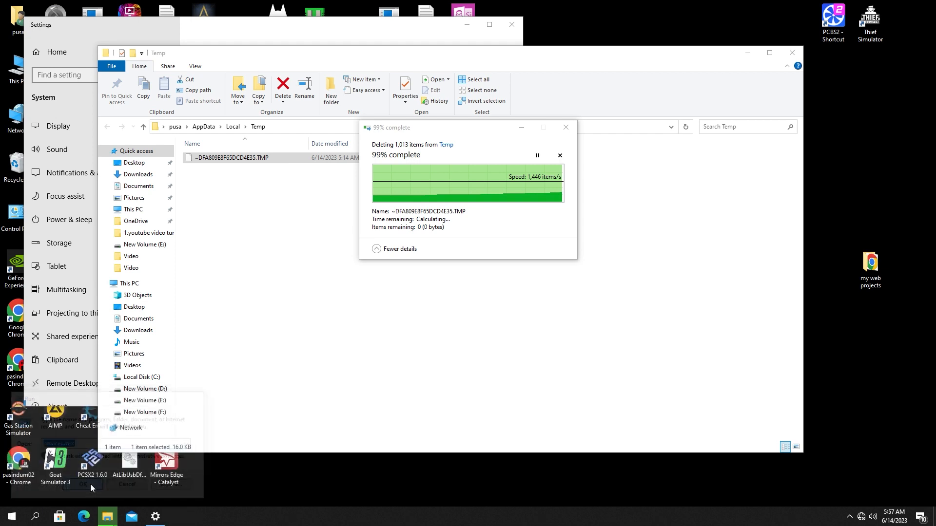
# Cancel the remaining Temp deletion, close the Temp folder, and minimize the Settings window.
pyautogui.click(575, 127)
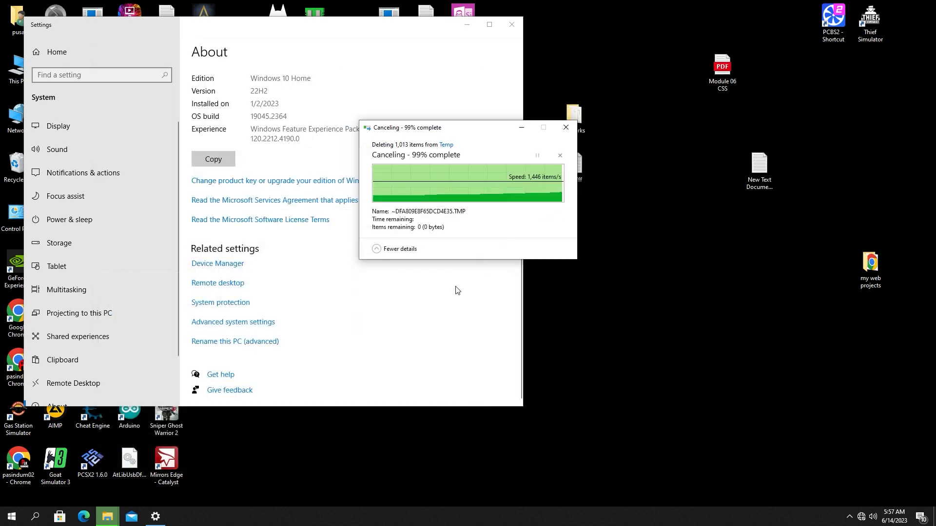
pyautogui.click(358, 344)
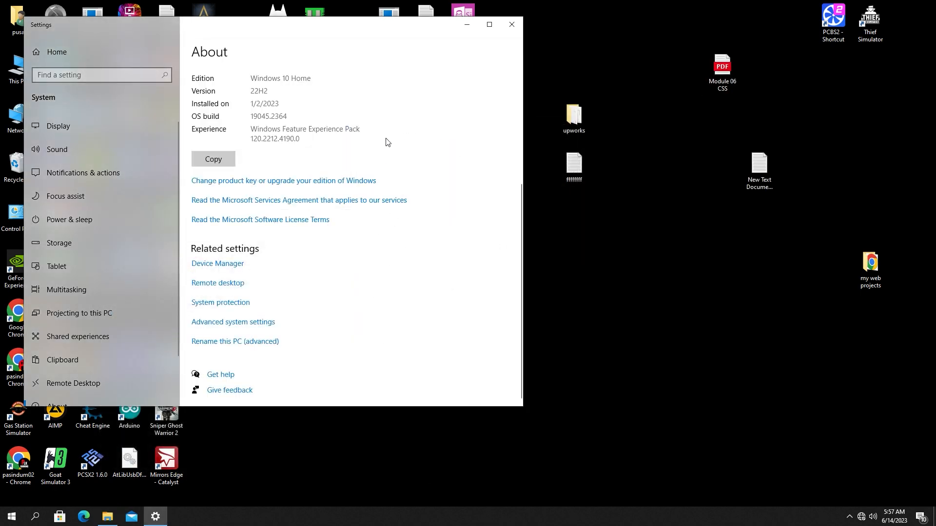
pyautogui.click(475, 28)
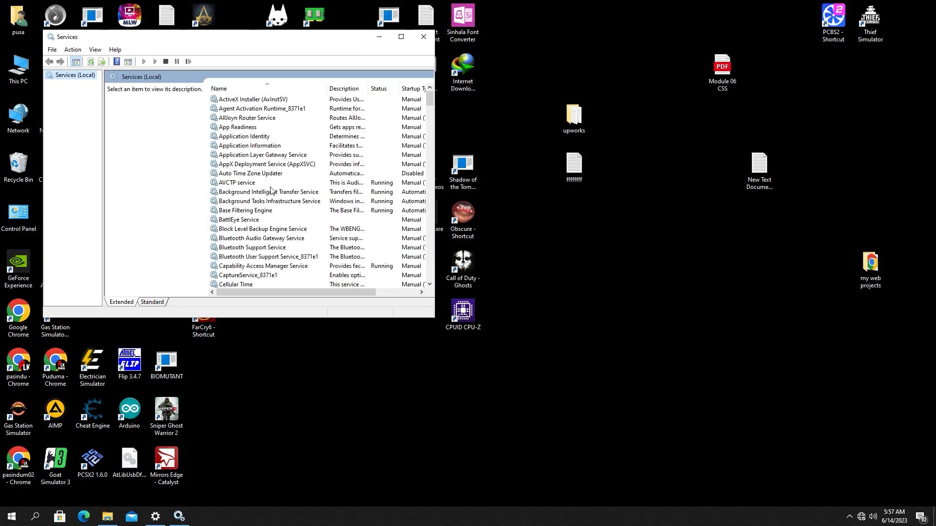
# Browse the services list and view the available actions for Microsoft Software Shadow Copy Provider.
pyautogui.scroll(-8, 243, 236)
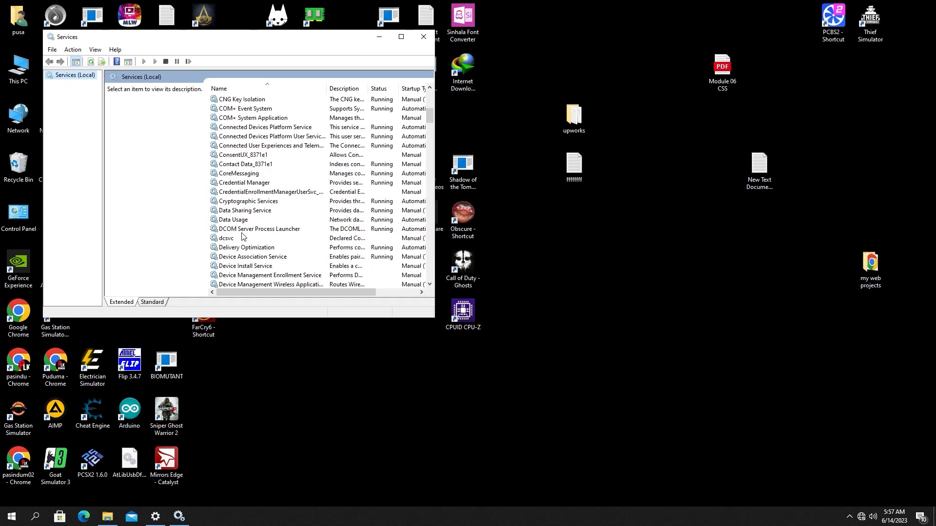
pyautogui.scroll(-20, 243, 236)
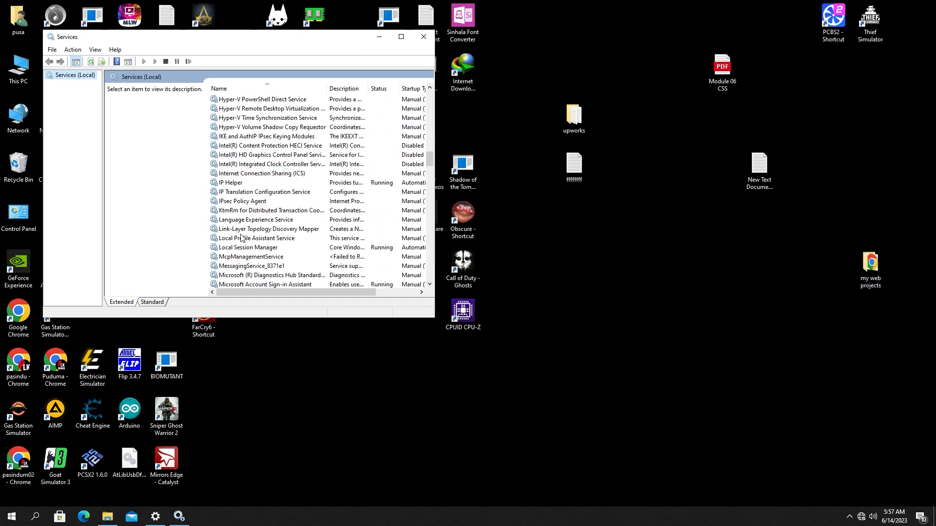
pyautogui.scroll(-4, 240, 238)
pyautogui.click(240, 238)
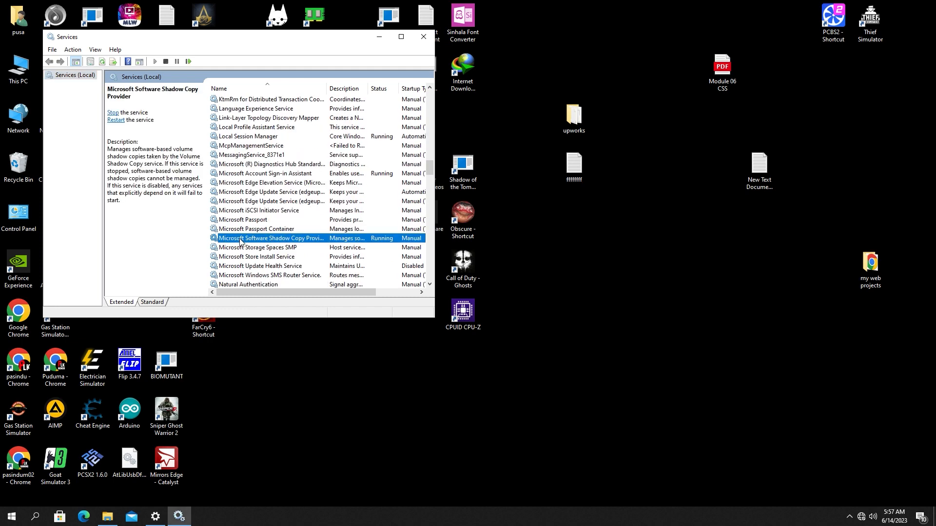
pyautogui.rightClick(240, 241)
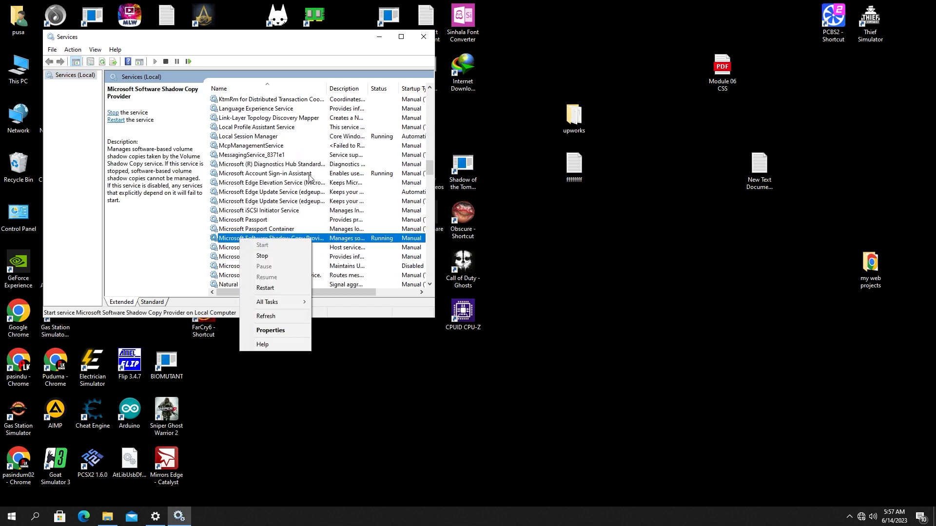
pyautogui.click(317, 175)
# View the available actions for the Intel(R) Integrated Clock Controller Service and IP Helper services without applying any.
pyautogui.scroll(2, 299, 217)
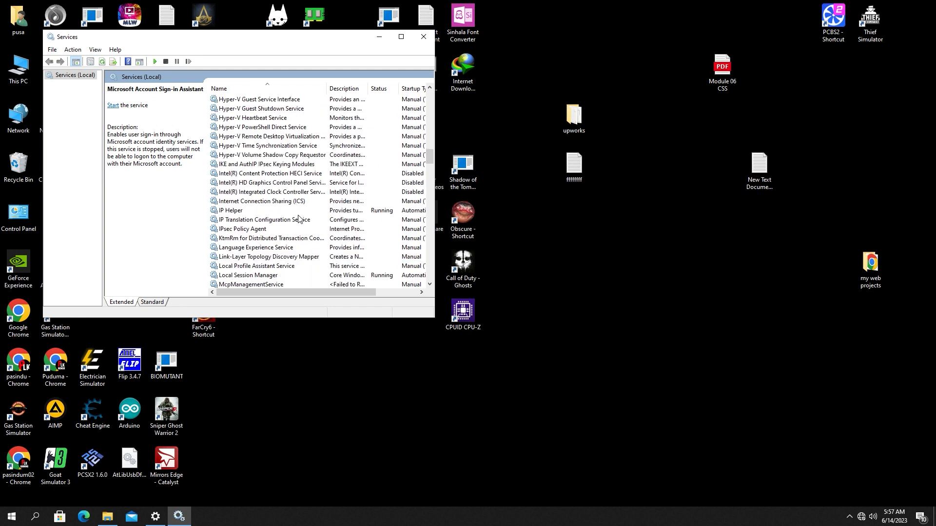
pyautogui.click(271, 192)
pyautogui.rightClick(271, 193)
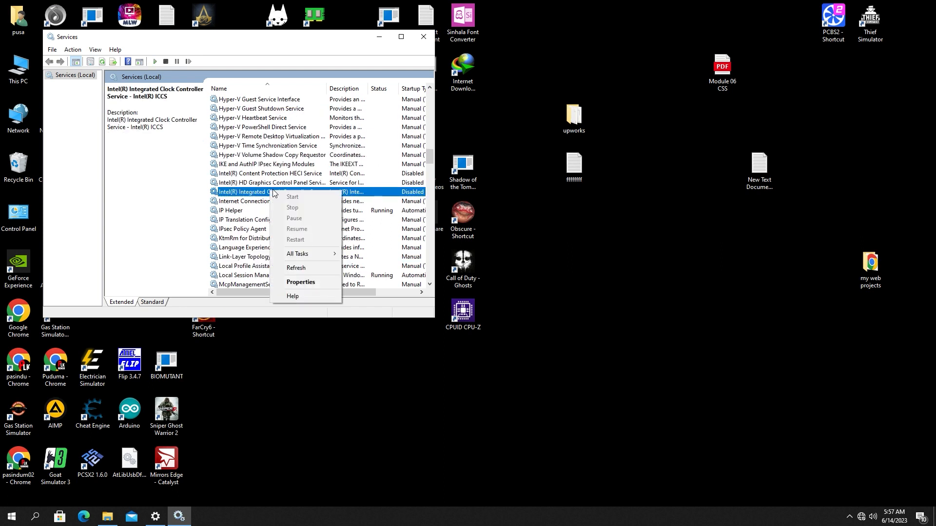
pyautogui.click(394, 210)
pyautogui.rightClick(392, 211)
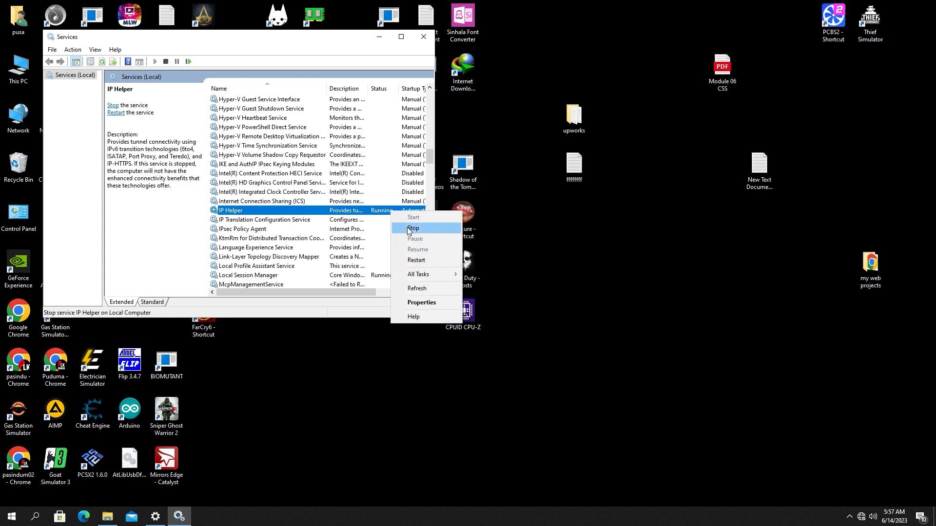
pyautogui.click(341, 256)
# Review the remaining services, including the NVIDIA LocalSystem Container description, and close the Services console.
pyautogui.scroll(-10, 343, 263)
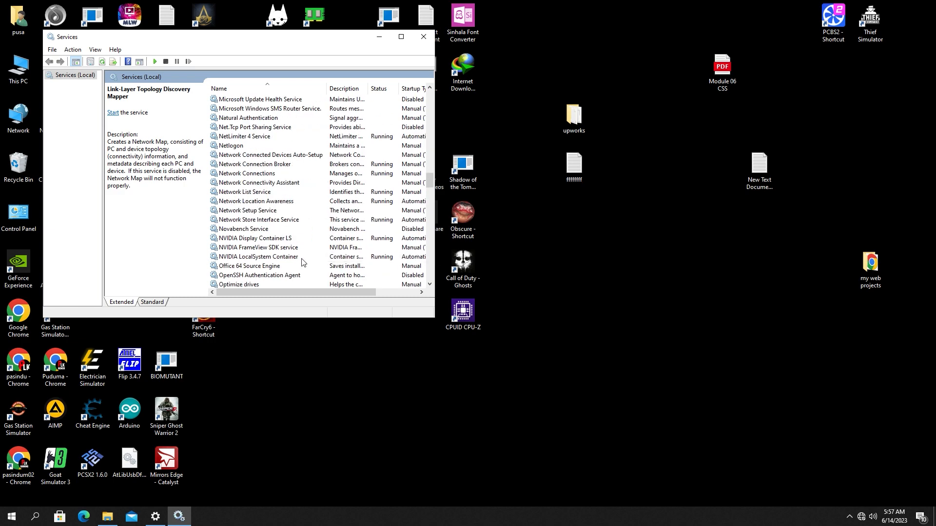
pyautogui.click(302, 259)
pyautogui.scroll(-20, 303, 259)
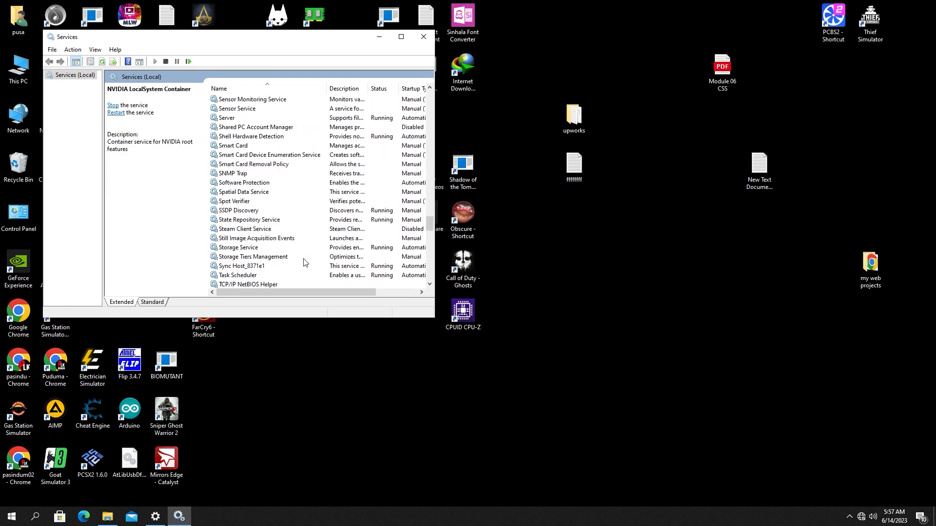
pyautogui.scroll(-20, 303, 262)
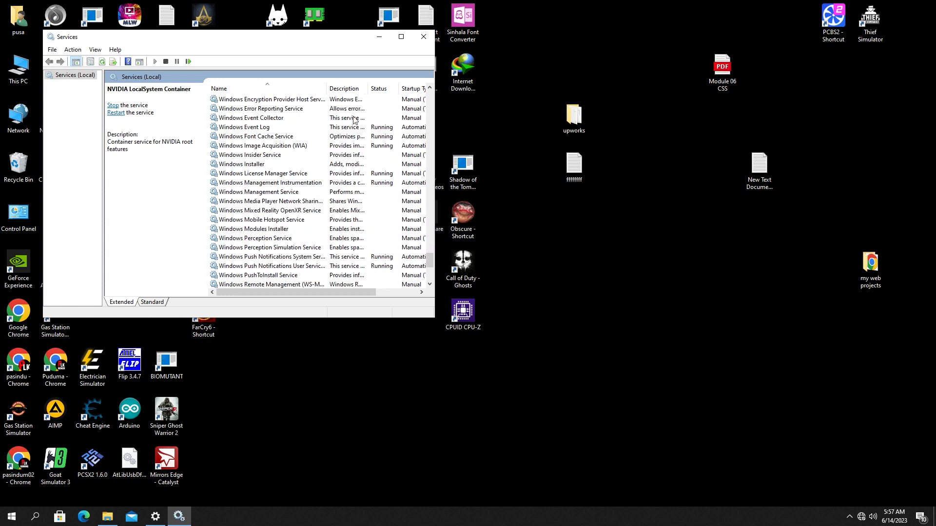
pyautogui.click(423, 41)
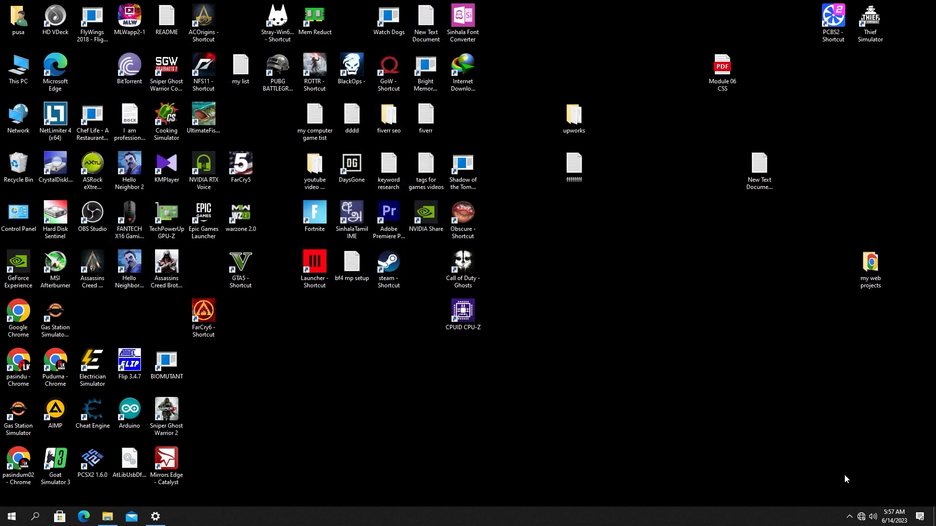
# Show the hidden background apps in the notification area.
pyautogui.click(849, 516)
pyautogui.click(848, 518)
pyautogui.click(848, 519)
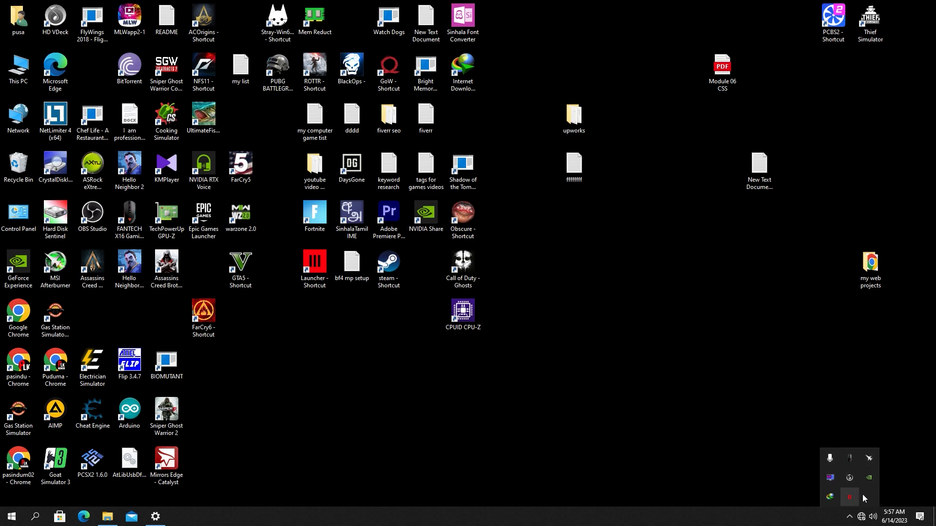
pyautogui.press('super')
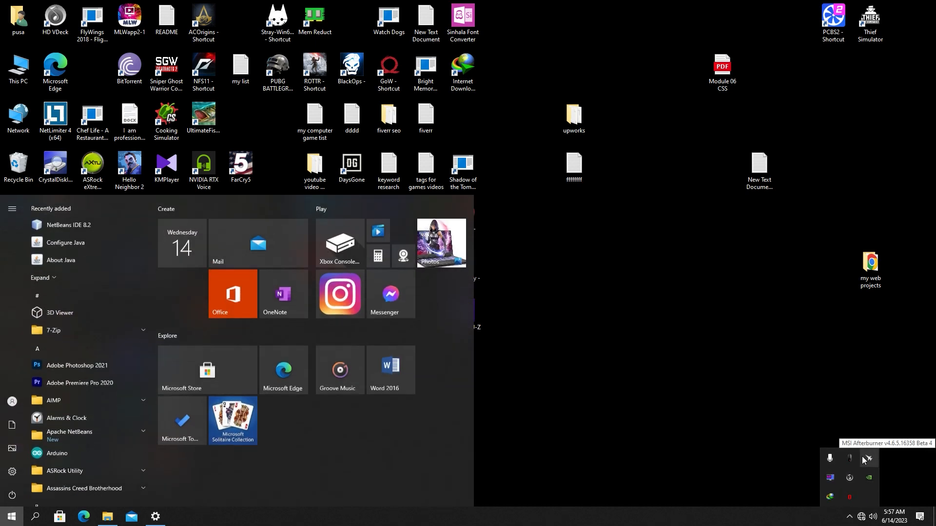
pyautogui.press('super')
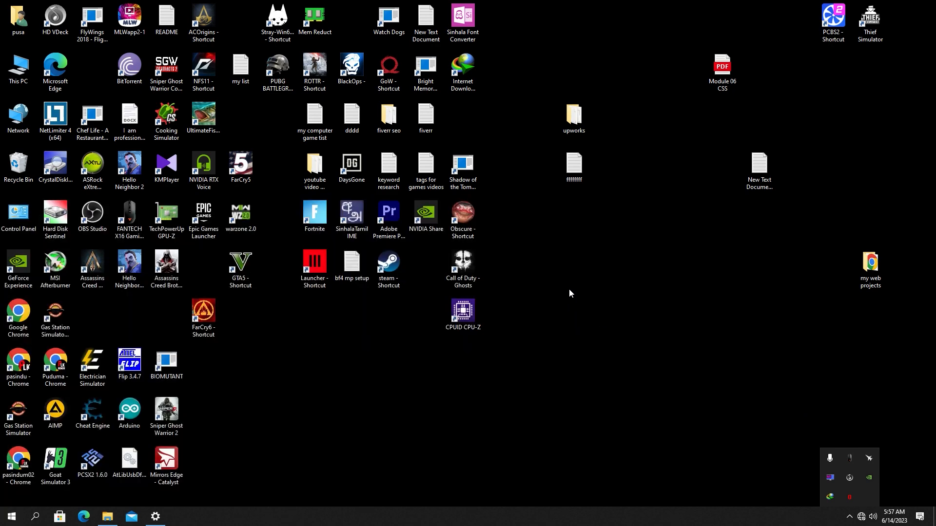
# Open the startup apps list in Task Manager, disable igfxhd at startup, and close Task Manager.
pyautogui.hotkey('ctrl', 'shift', 'Escape')
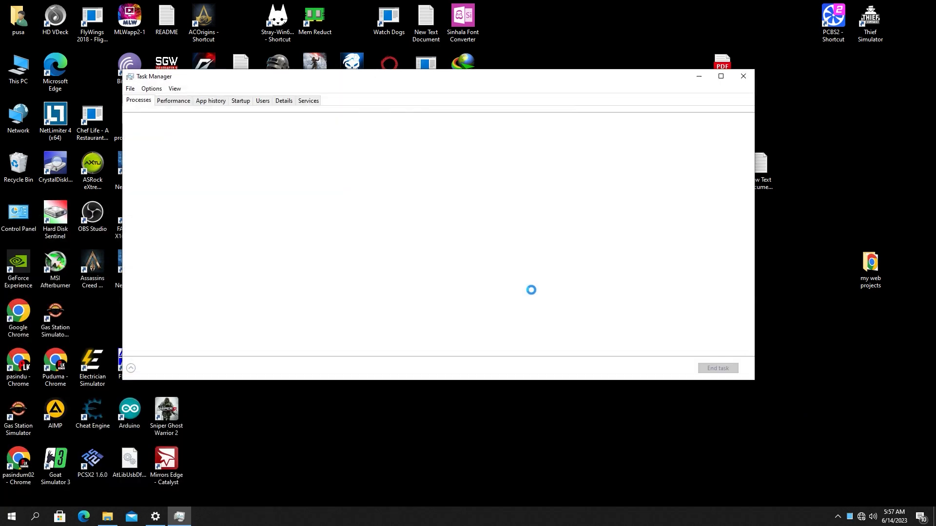
pyautogui.click(243, 102)
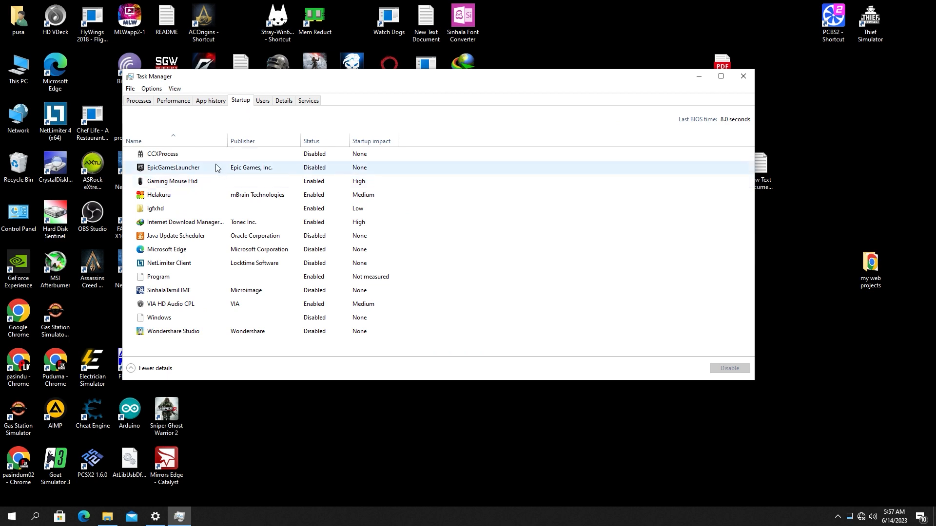
pyautogui.click(184, 159)
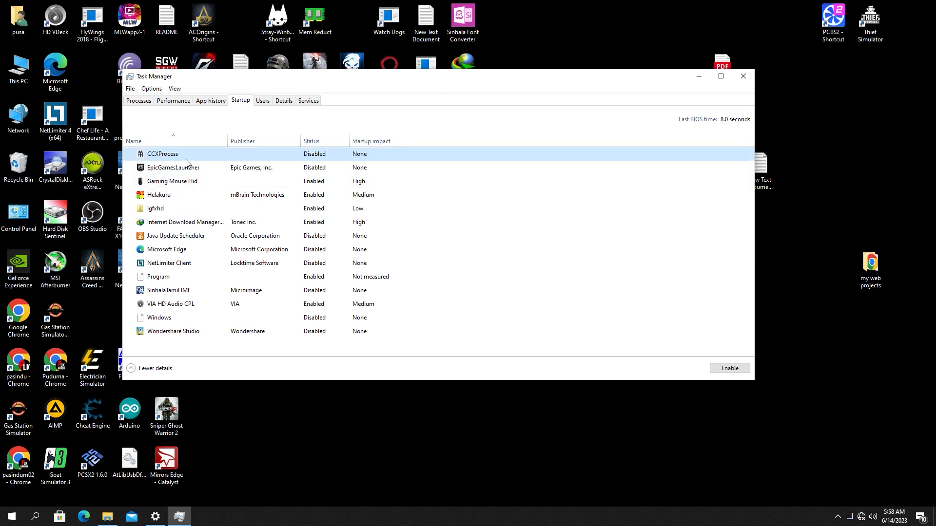
pyautogui.click(283, 170)
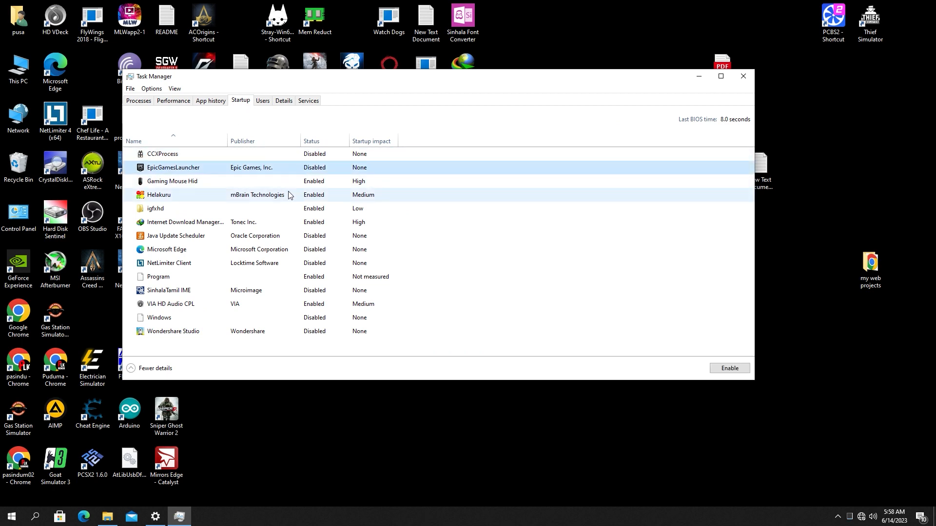
pyautogui.click(290, 195)
pyautogui.click(302, 300)
pyautogui.click(309, 210)
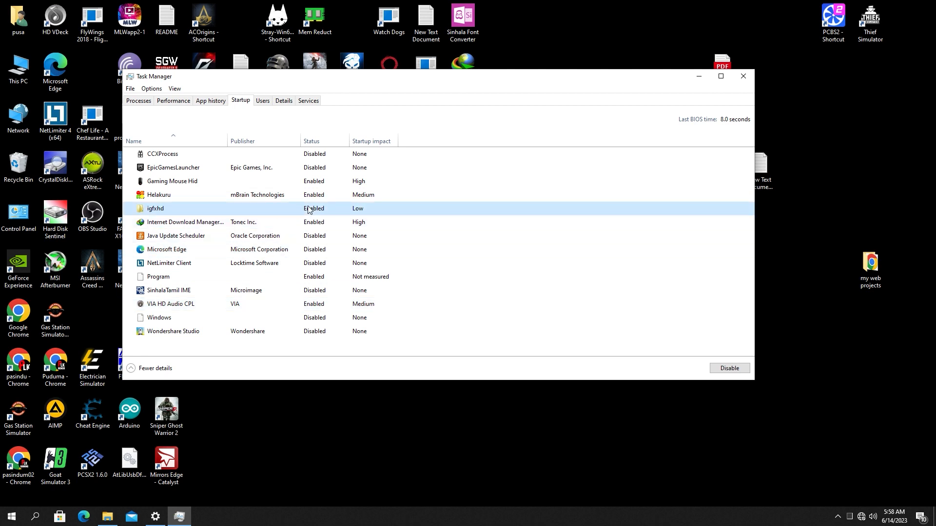
pyautogui.click(729, 369)
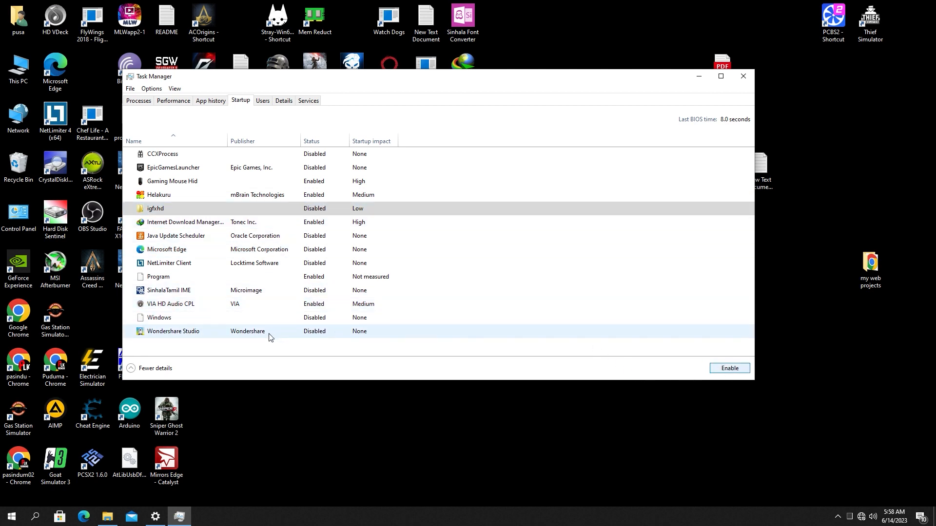
pyautogui.click(754, 79)
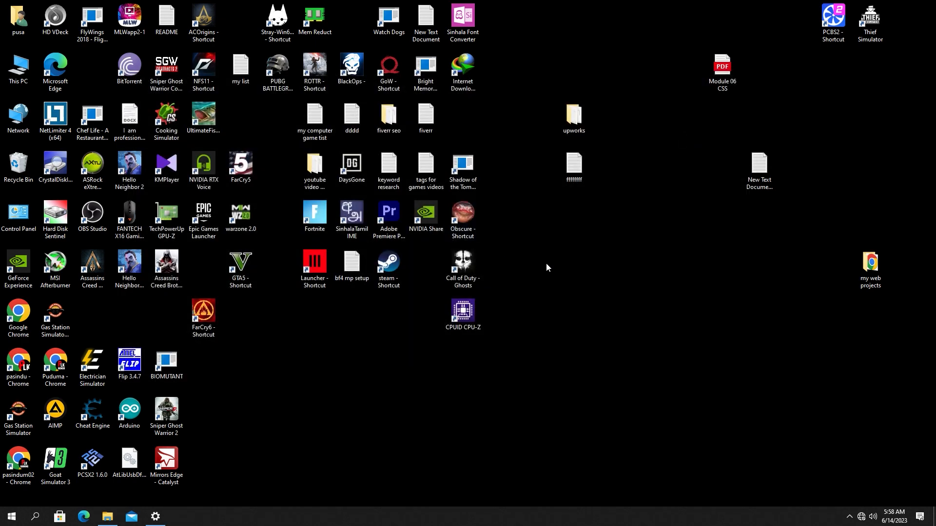
# Refresh the desktop twice.
pyautogui.rightClick(546, 264)
pyautogui.click(561, 292)
pyautogui.rightClick(508, 209)
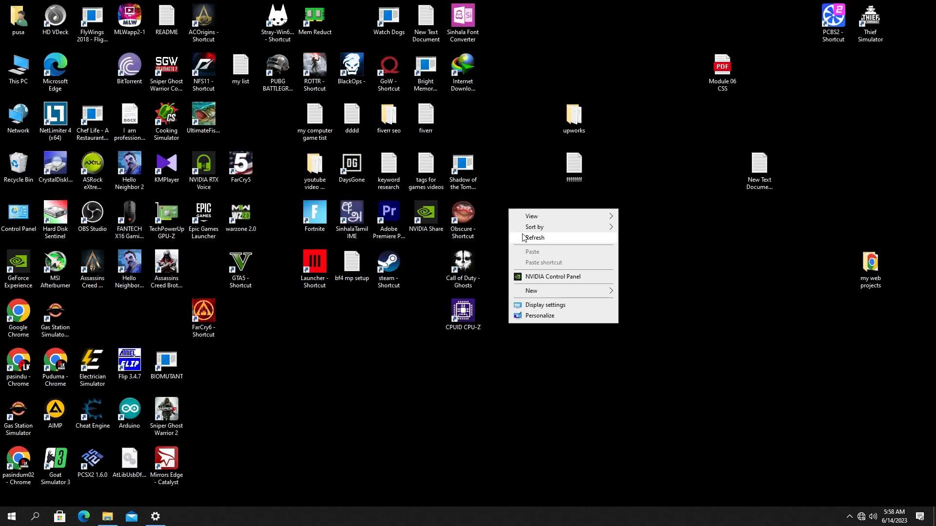
pyautogui.click(522, 237)
# Open NVIDIA Control Panel and examine the global Image Scaling, Ambient Occlusion, Anisotropic filtering and Antialiasing - FXAA settings under Manage 3D Settings.
pyautogui.rightClick(514, 203)
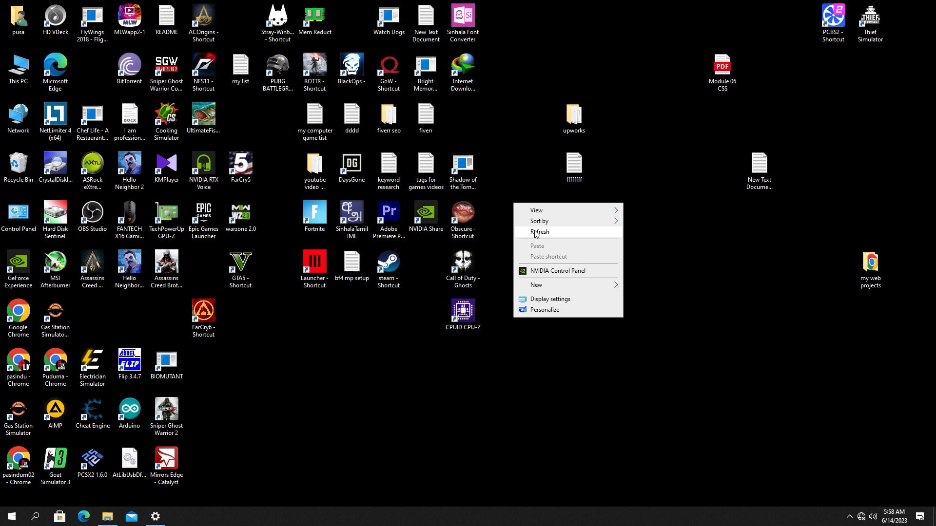
pyautogui.click(543, 270)
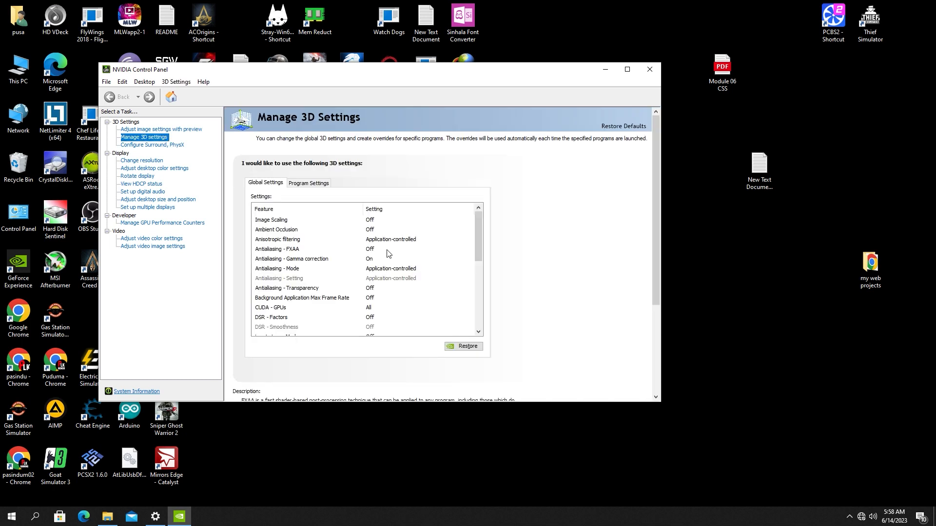
pyautogui.click(353, 223)
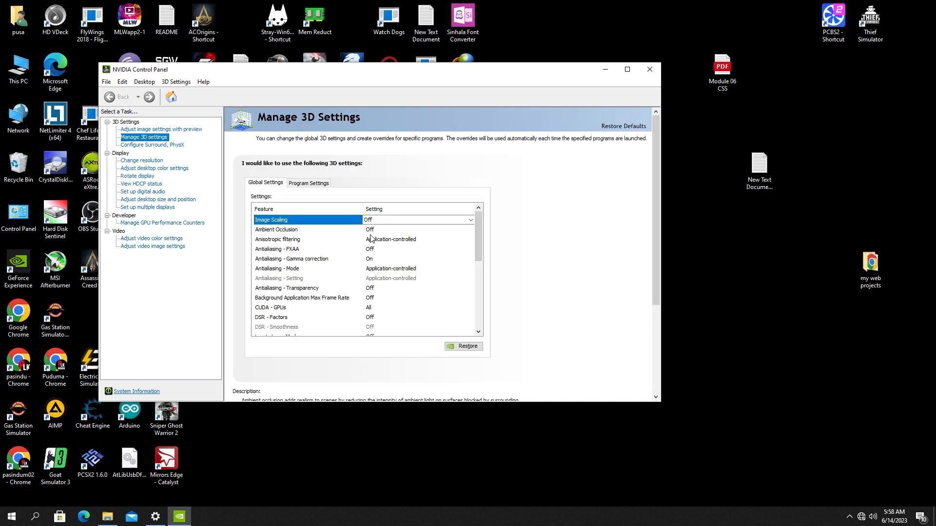
pyautogui.click(371, 232)
pyautogui.click(292, 239)
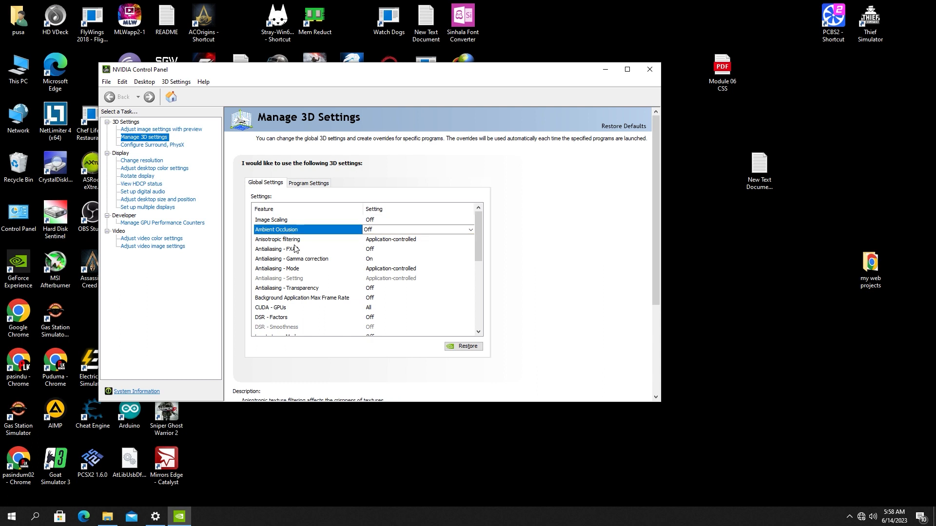
pyautogui.click(299, 282)
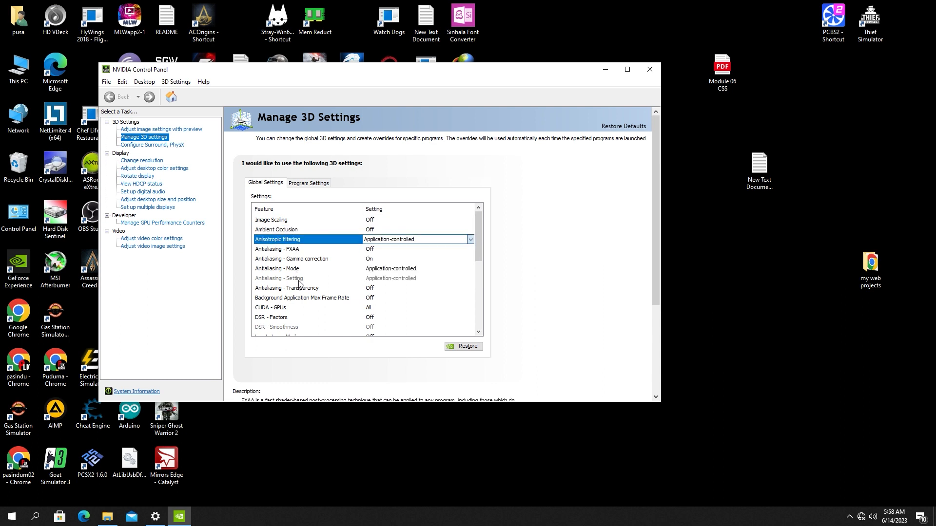
pyautogui.click(298, 250)
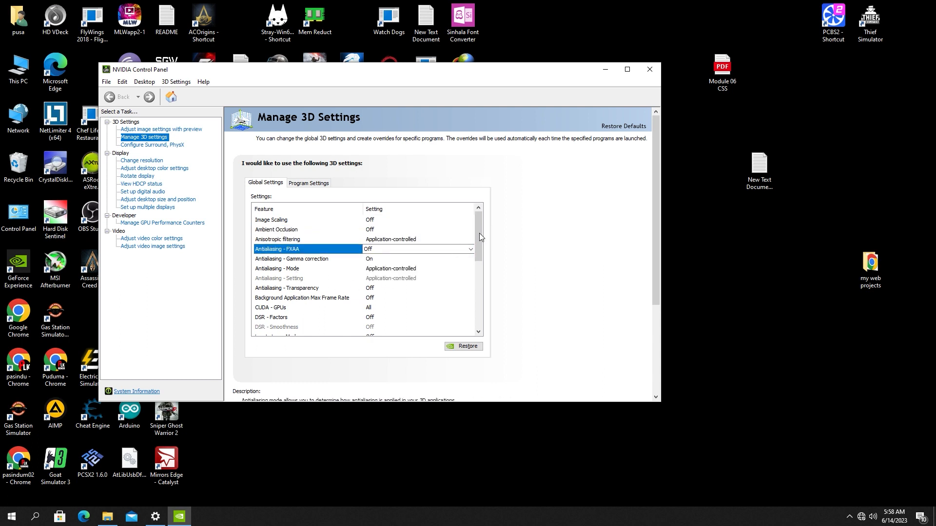
# Review the remaining global 3D settings through Vulkan/OpenGL present method, and view the program-specific 3D settings.
pyautogui.press('Down')
pyautogui.press('Down')
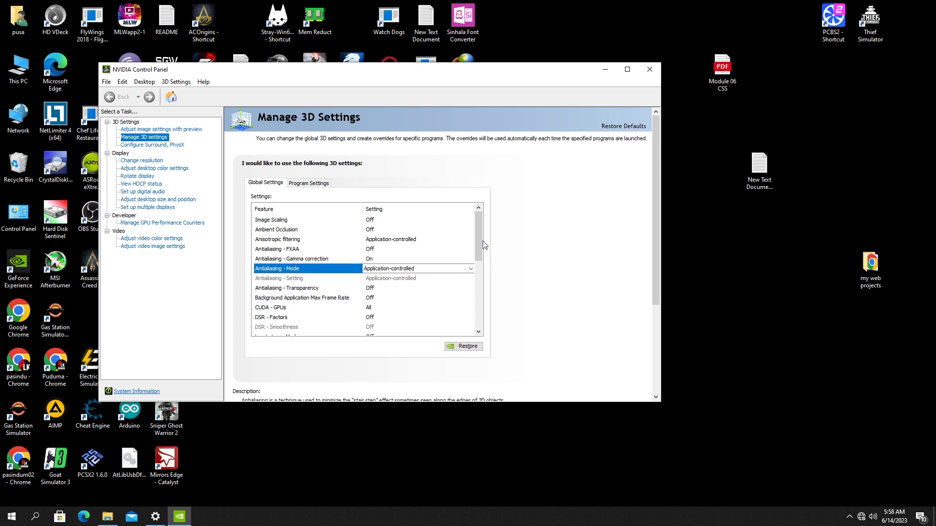
pyautogui.press('Down')
pyautogui.press('Down')
pyautogui.press('Down')
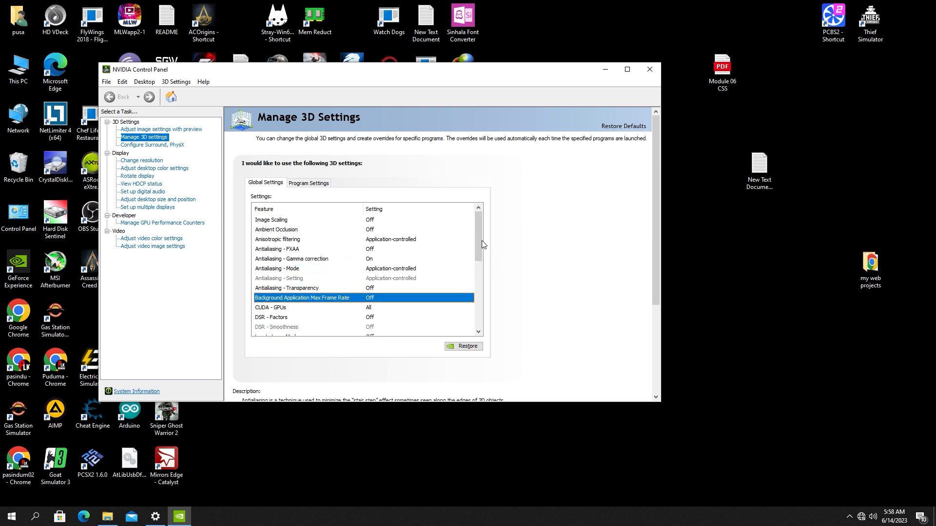
pyautogui.moveTo(482, 242); pyautogui.dragTo(481, 311)
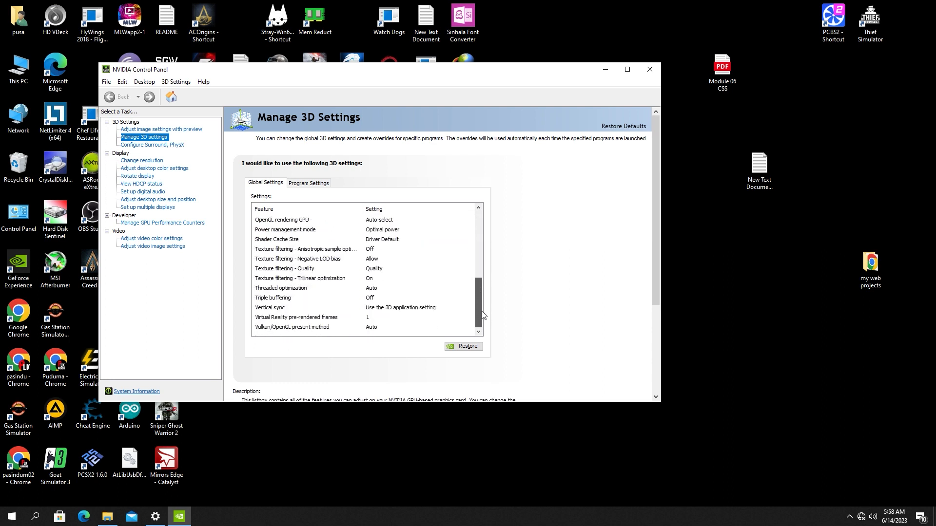
pyautogui.click(307, 184)
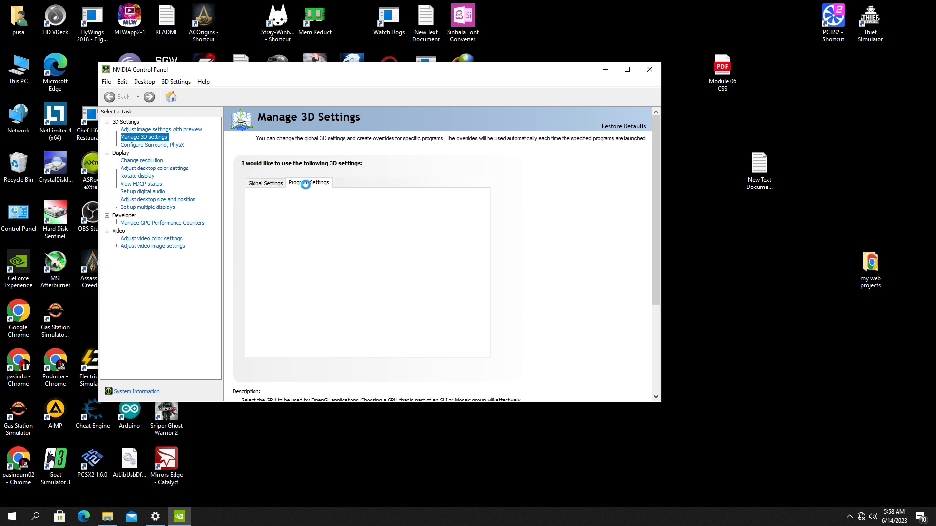
# Set the image settings with preview to use my preference emphasizing Performance, and close NVIDIA Control Panel.
pyautogui.click(181, 129)
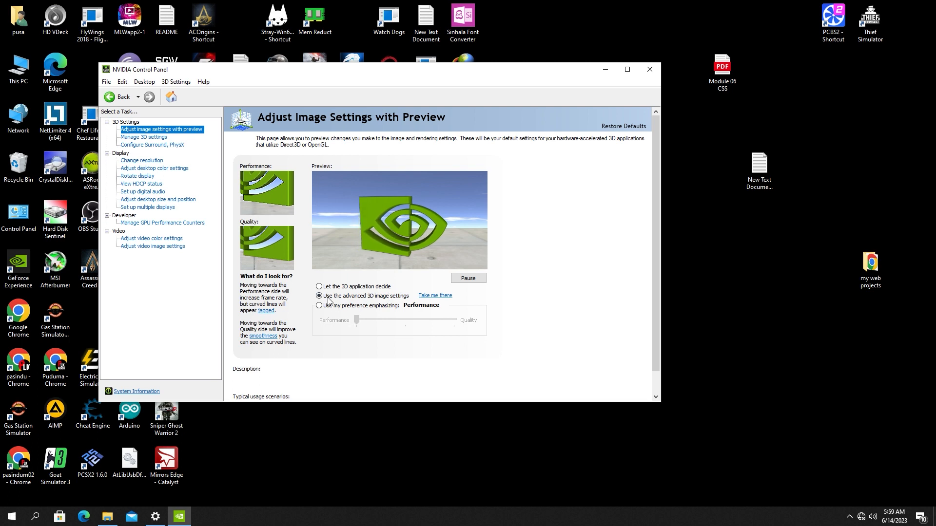
pyautogui.click(384, 306)
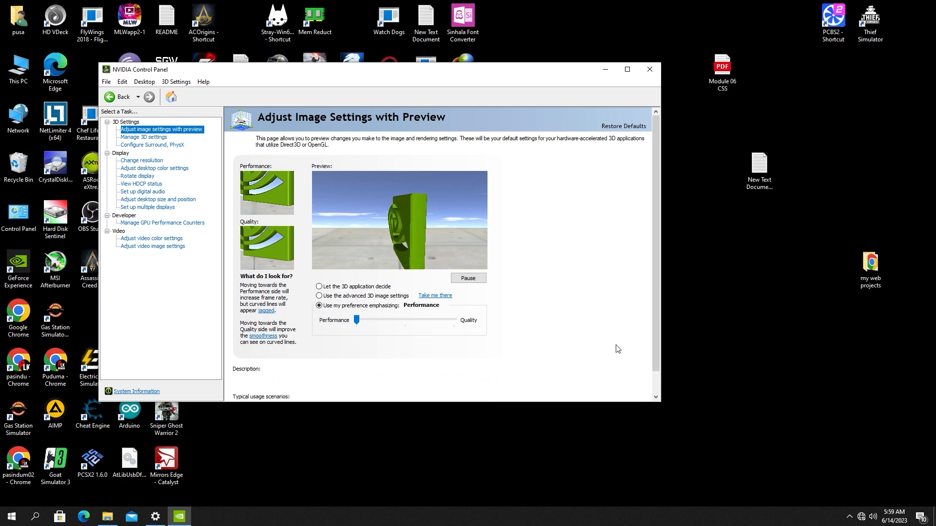
pyautogui.click(649, 69)
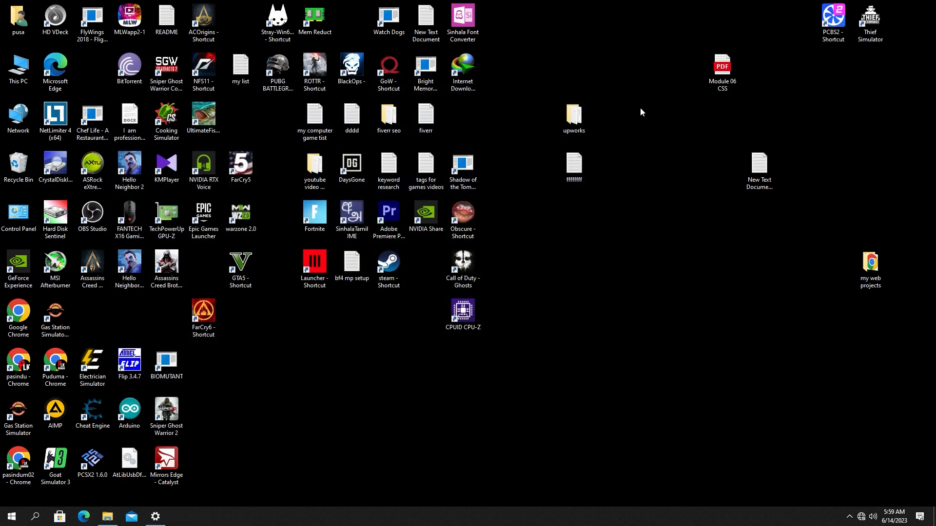